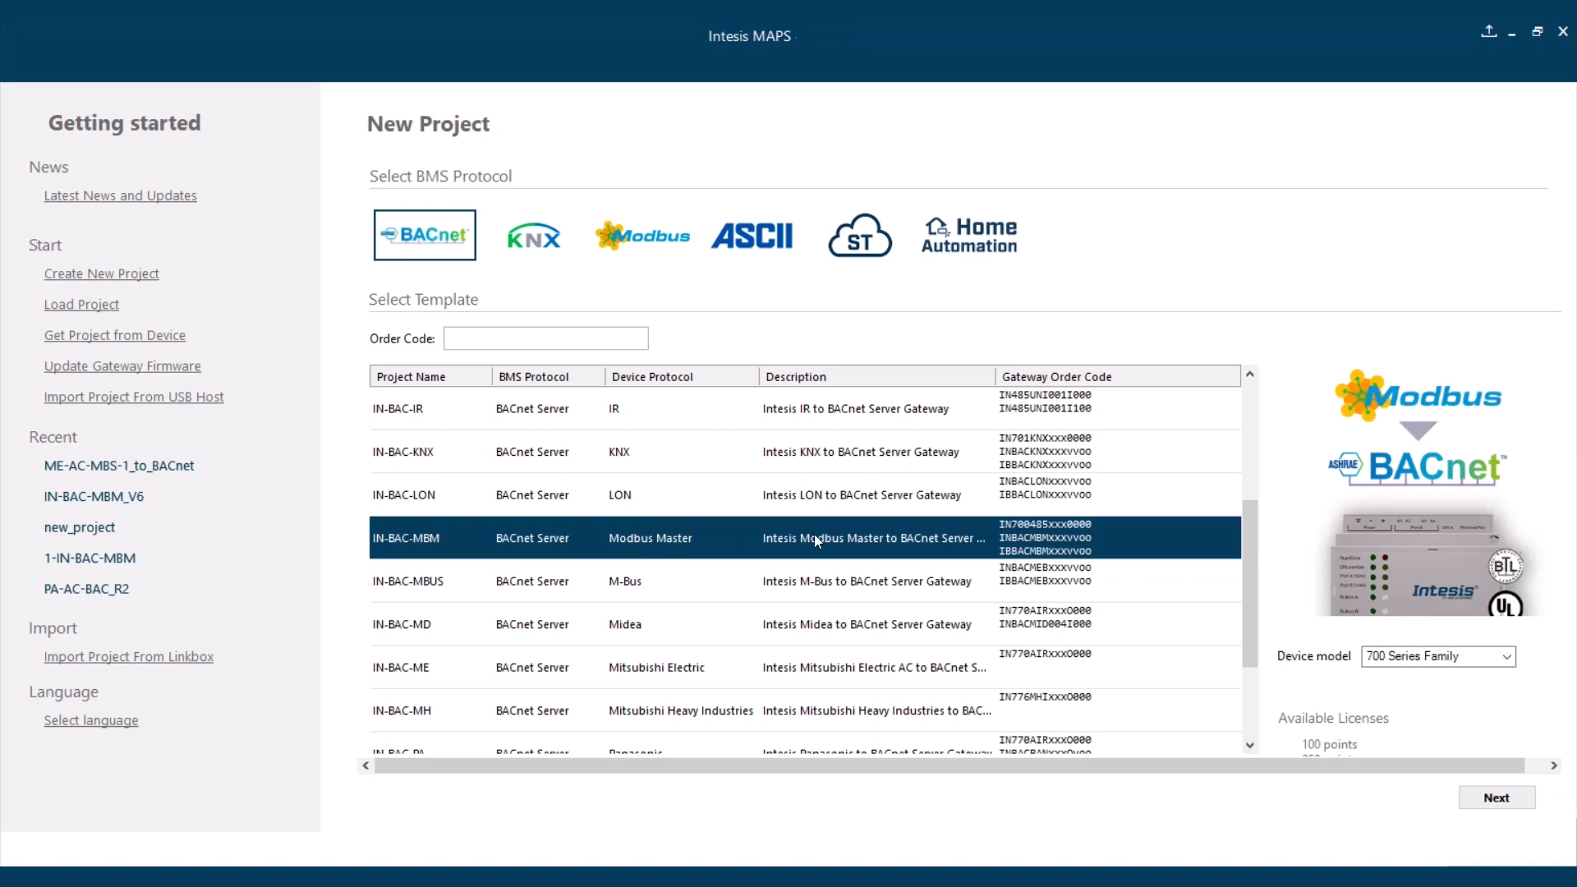
# - Create the project from the IN-BAC-MBM template and open the Modbus Master option for adding devices from a template
pyautogui.click(1489, 797)
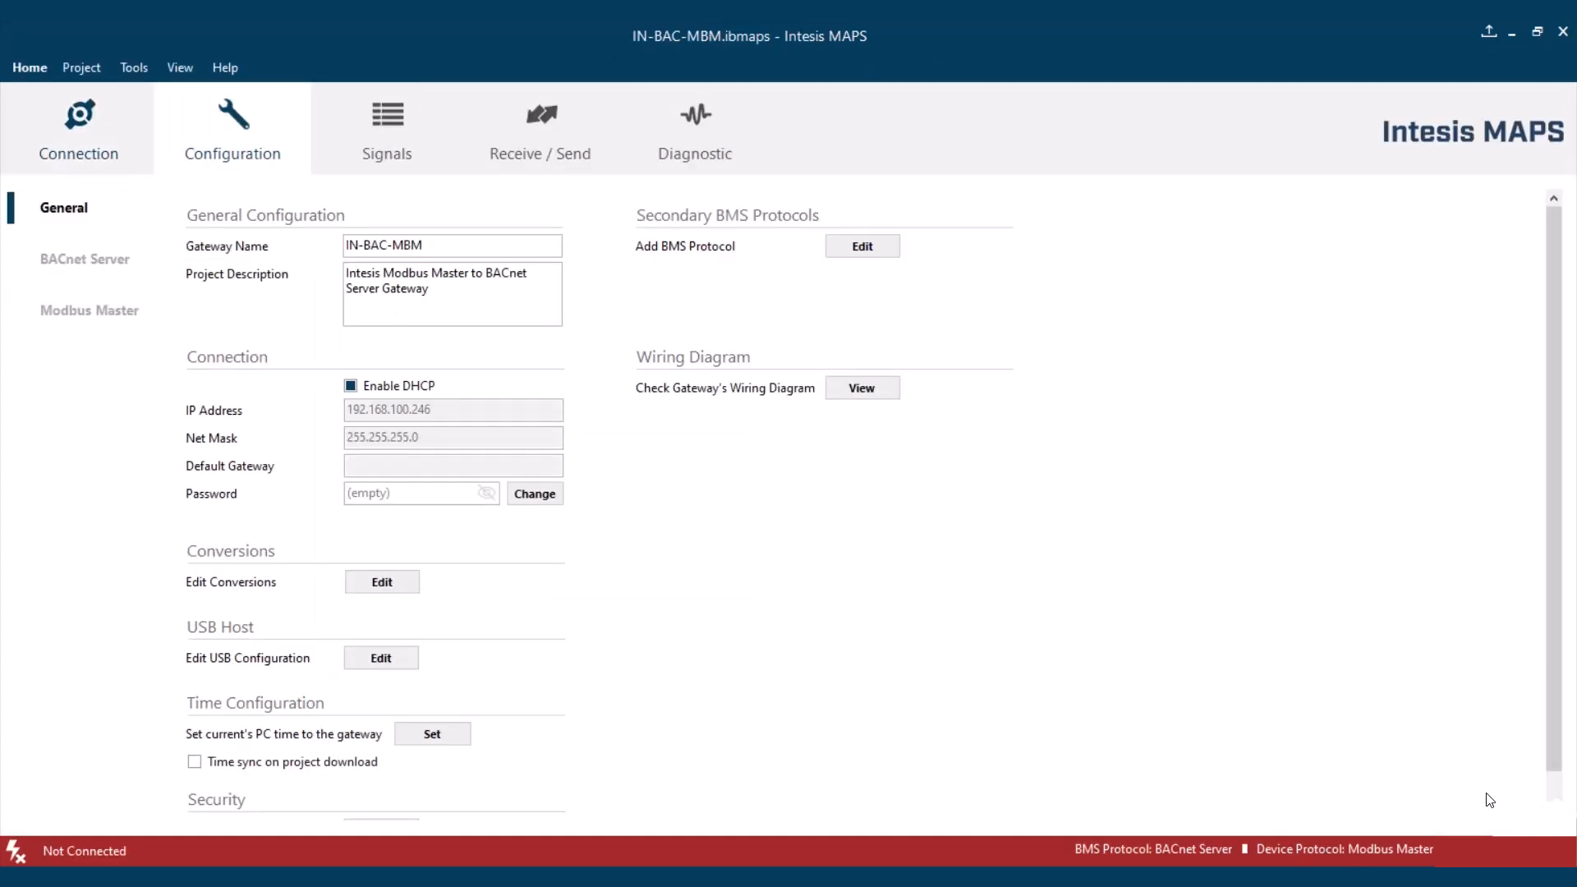
pyautogui.click(92, 311)
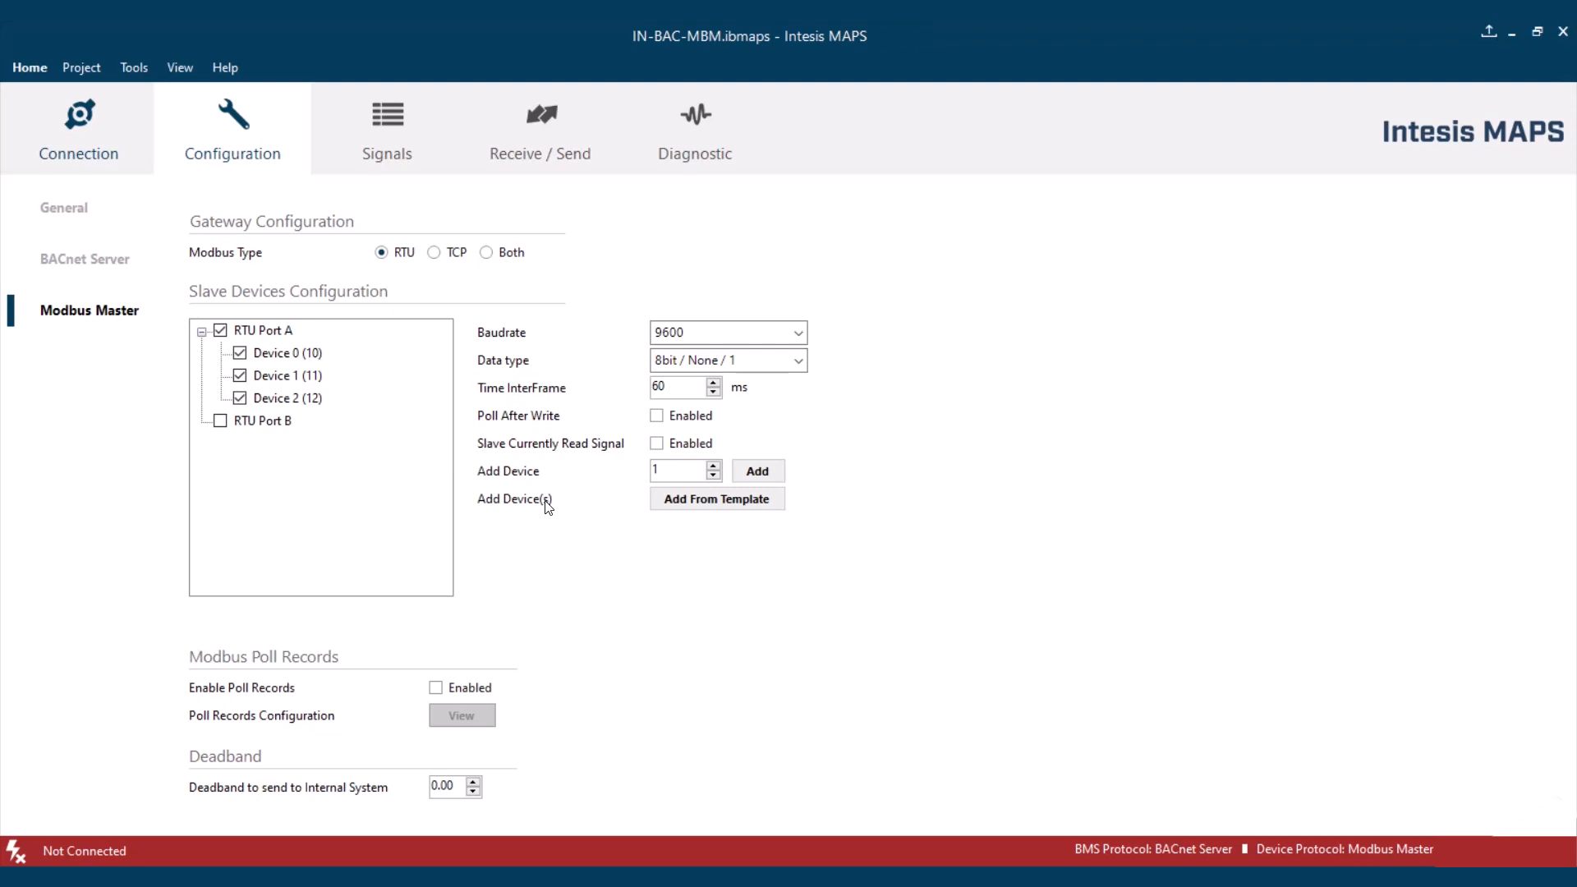
pyautogui.click(694, 504)
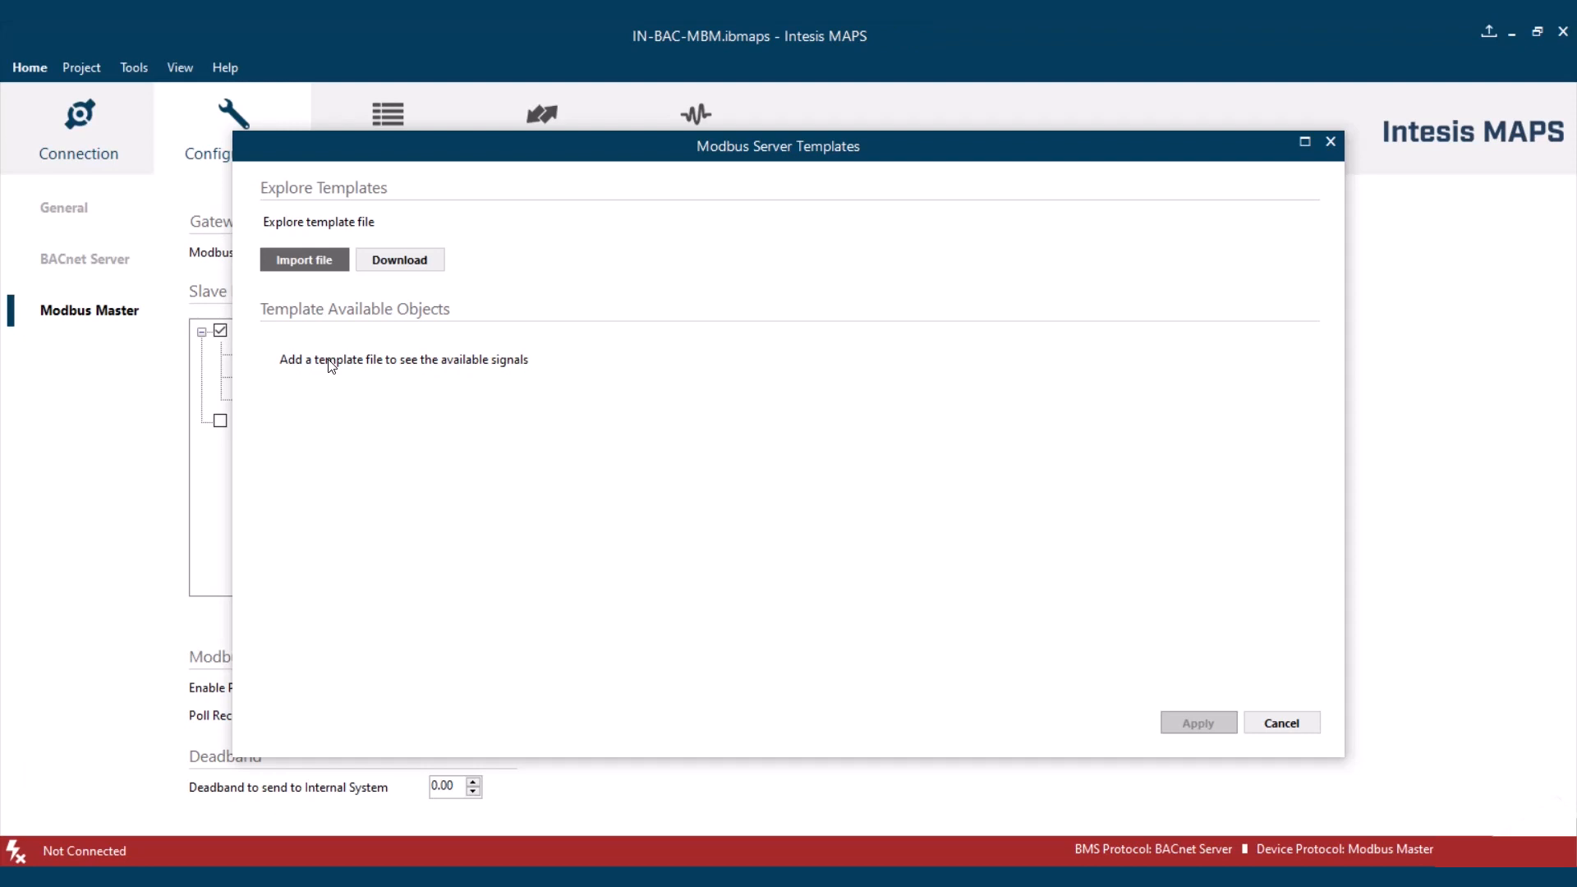
# - Import the Modbus device template file Danfoss-FC102_Drive-00-V01-BAC-MBM.bacmbm from the IBOX-BAC-MBM folder
pyautogui.click(292, 258)
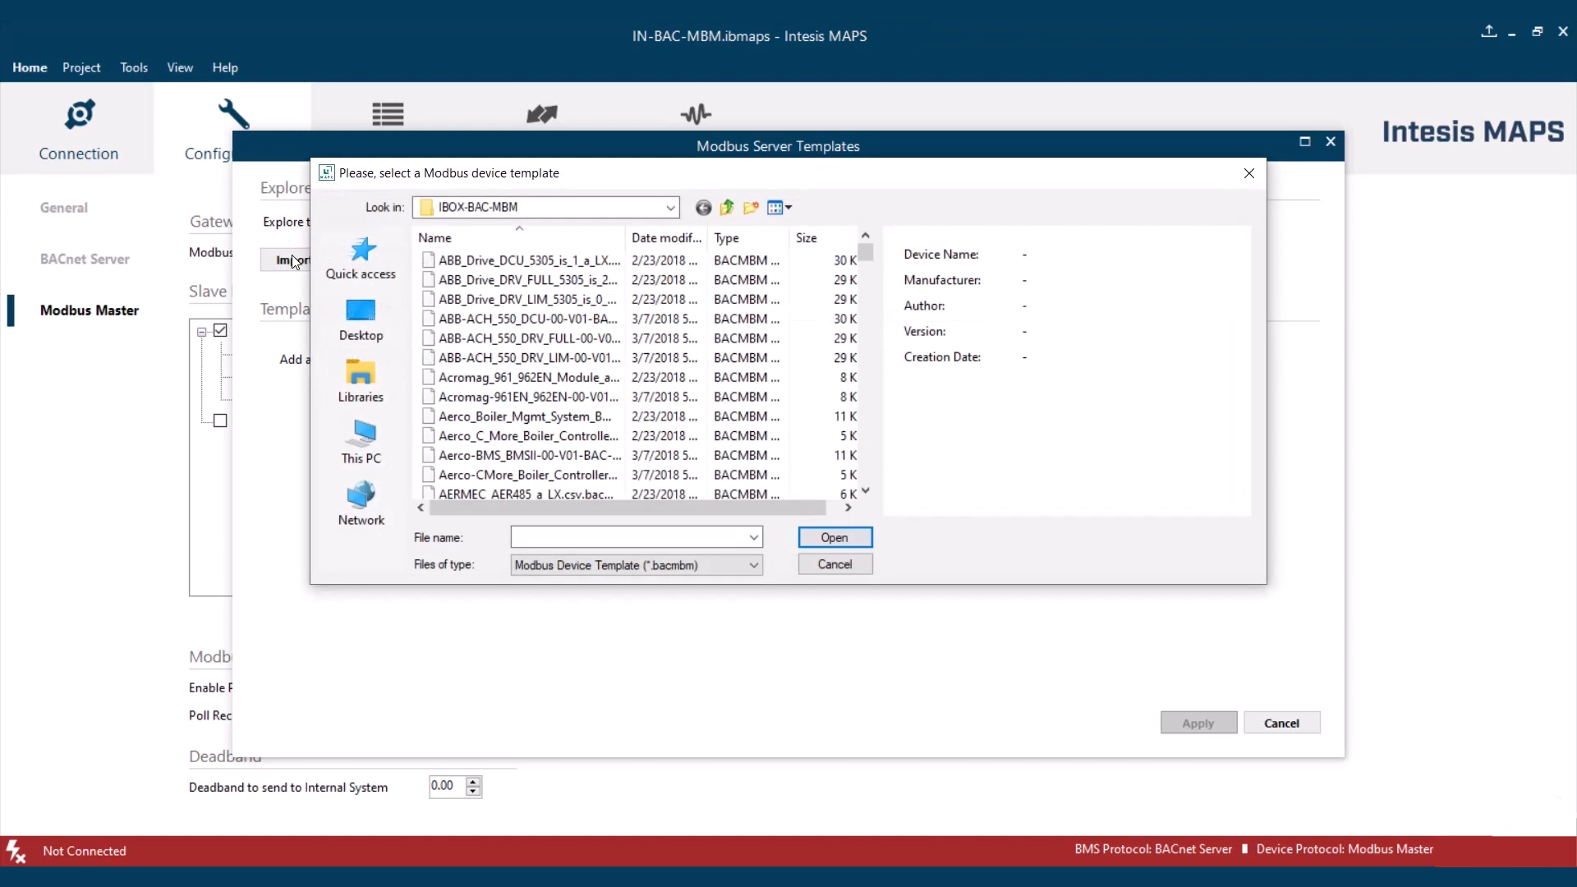
pyautogui.click(495, 337)
pyautogui.scroll(-1, 495, 338)
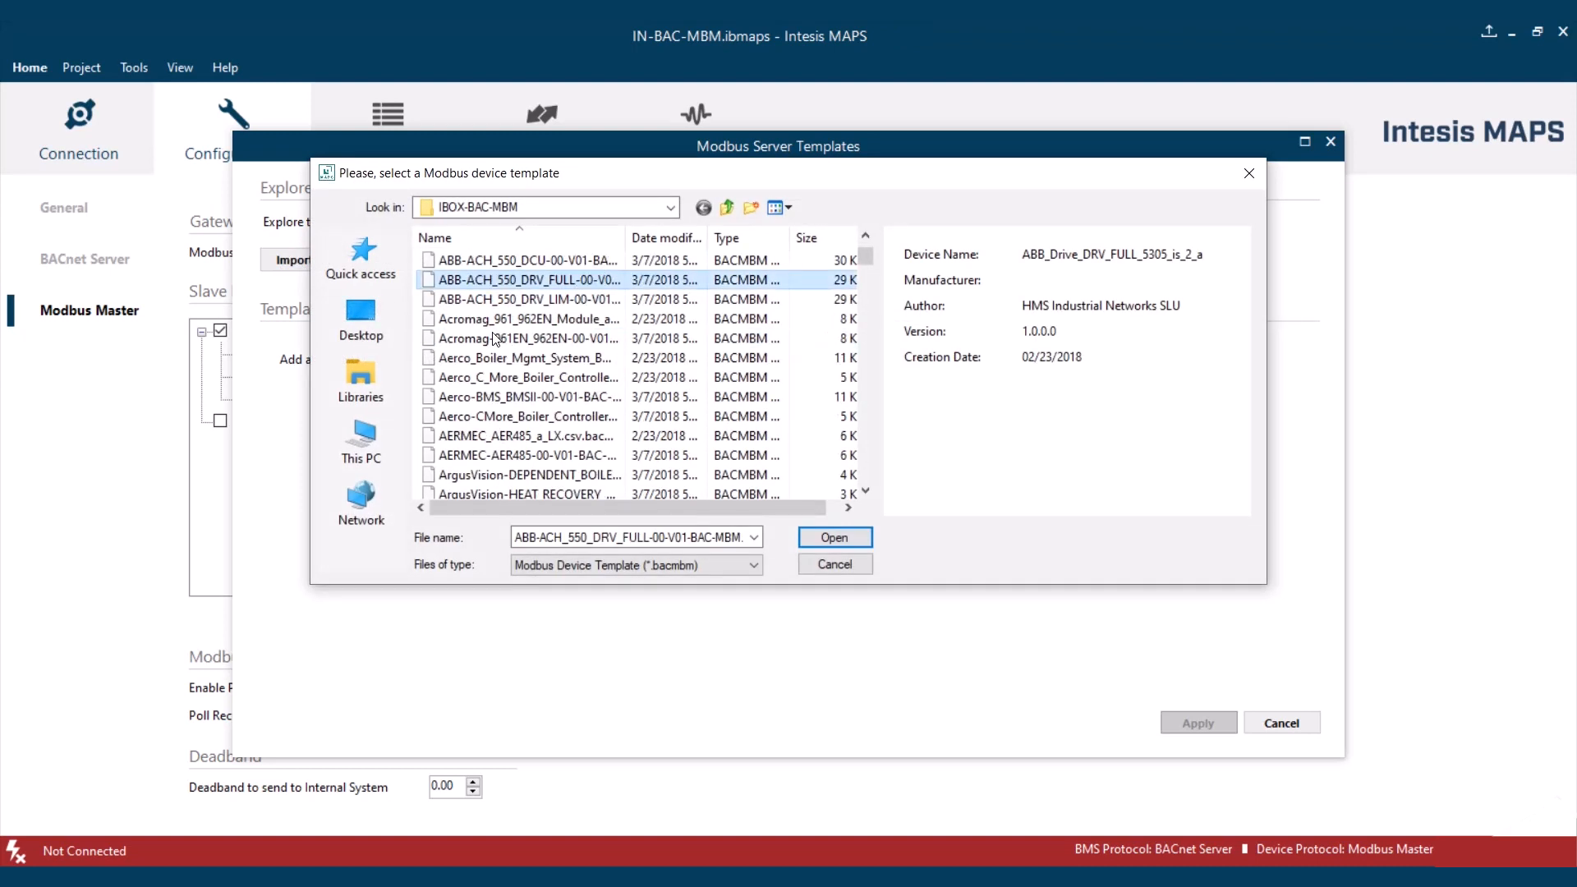
pyautogui.scroll(-2, 495, 337)
pyautogui.scroll(-5, 496, 338)
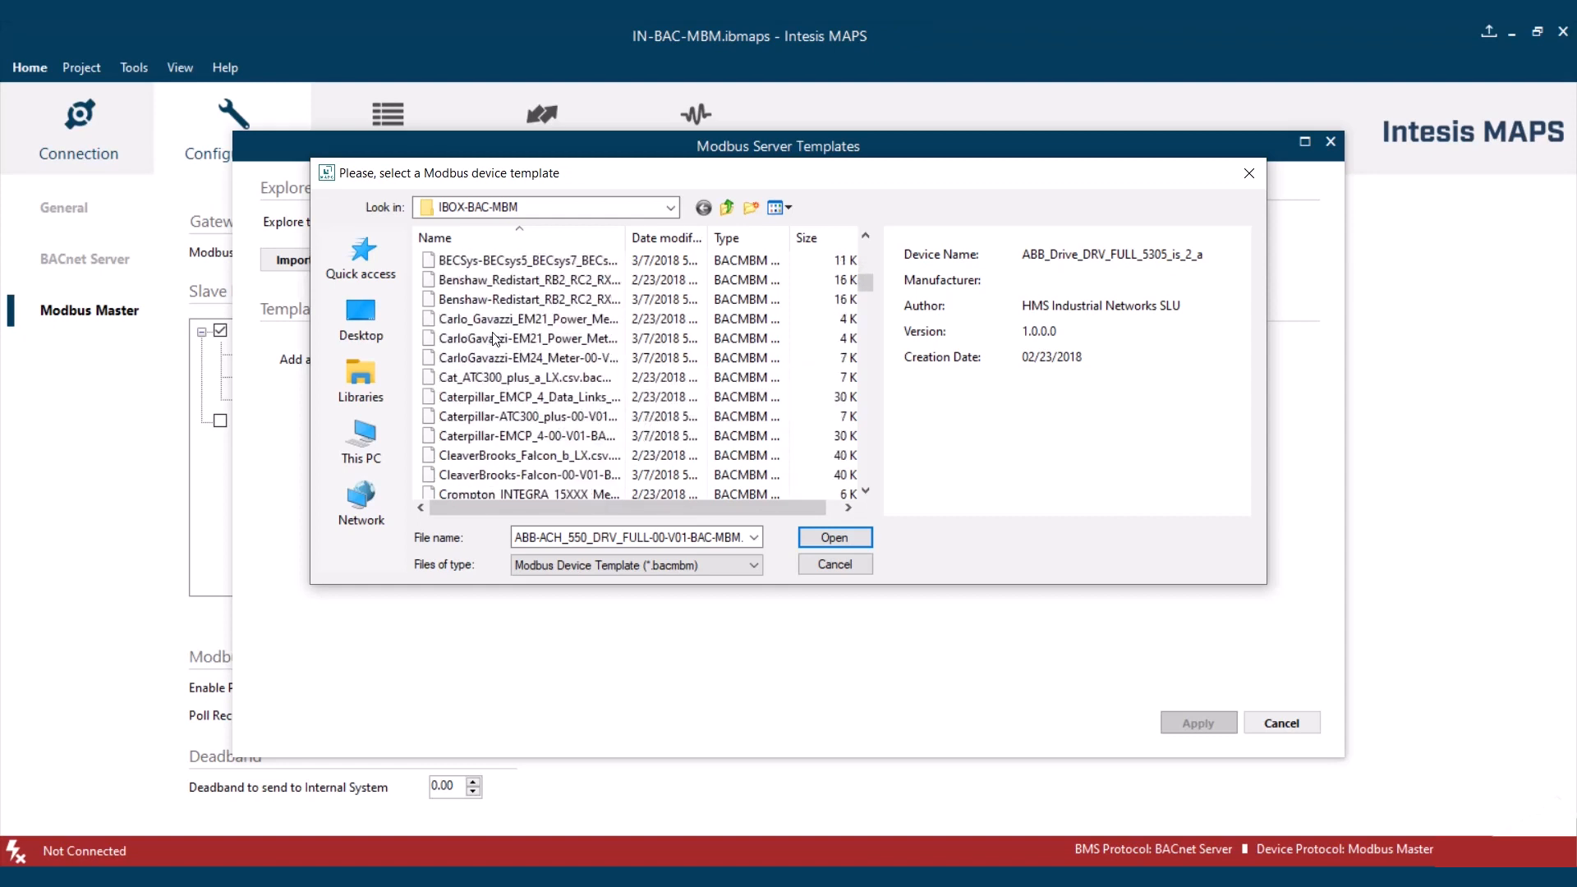
pyautogui.scroll(-1, 495, 338)
pyautogui.click(495, 338)
pyautogui.scroll(-1, 495, 338)
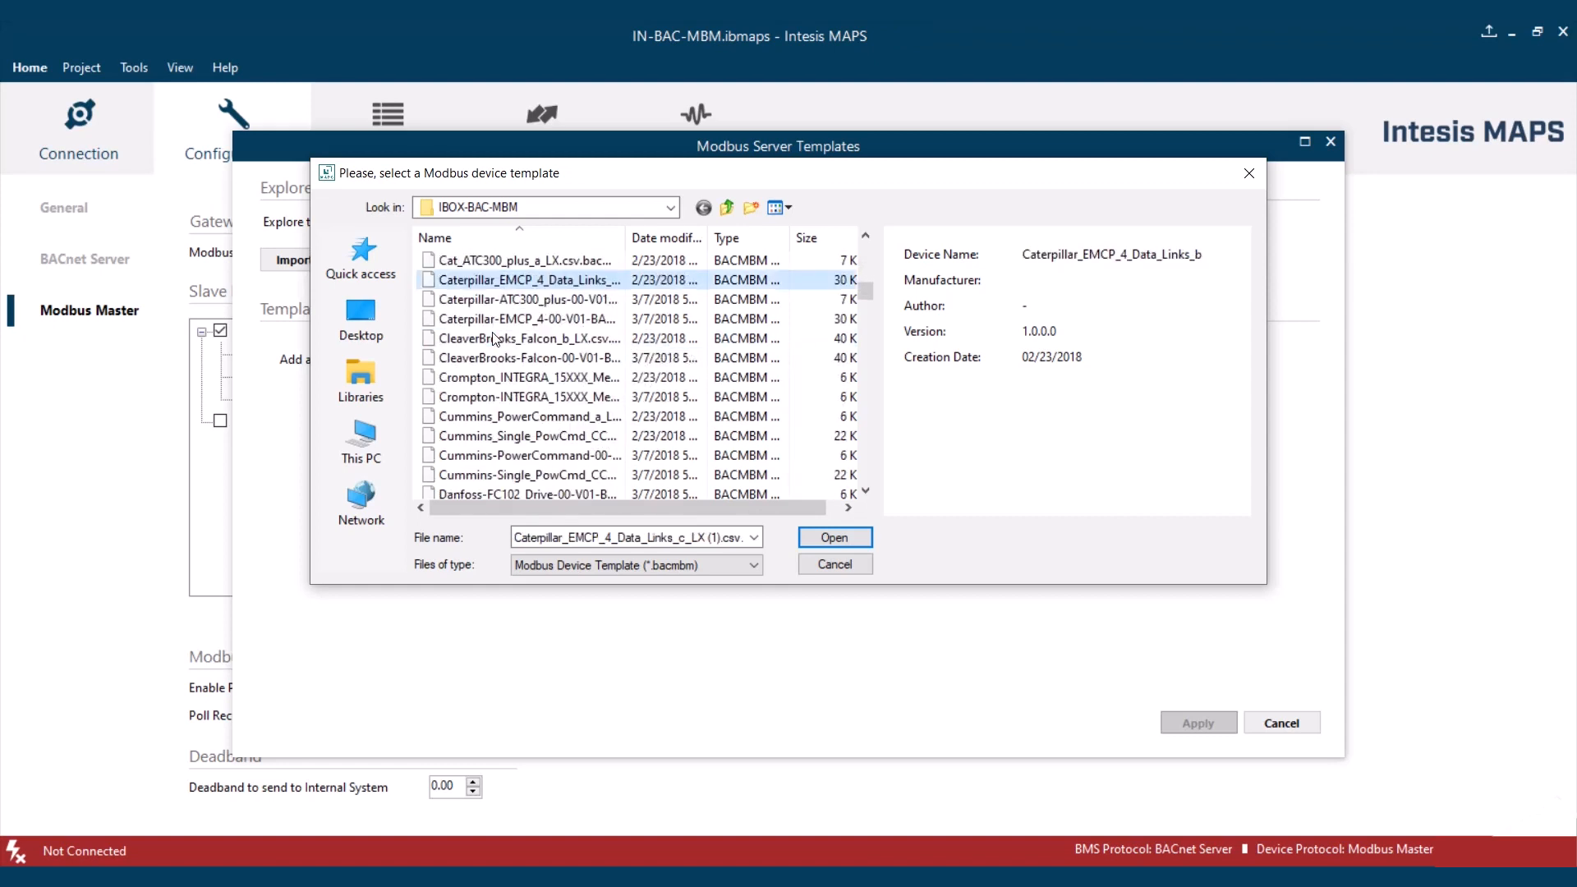
pyautogui.scroll(-3, 495, 338)
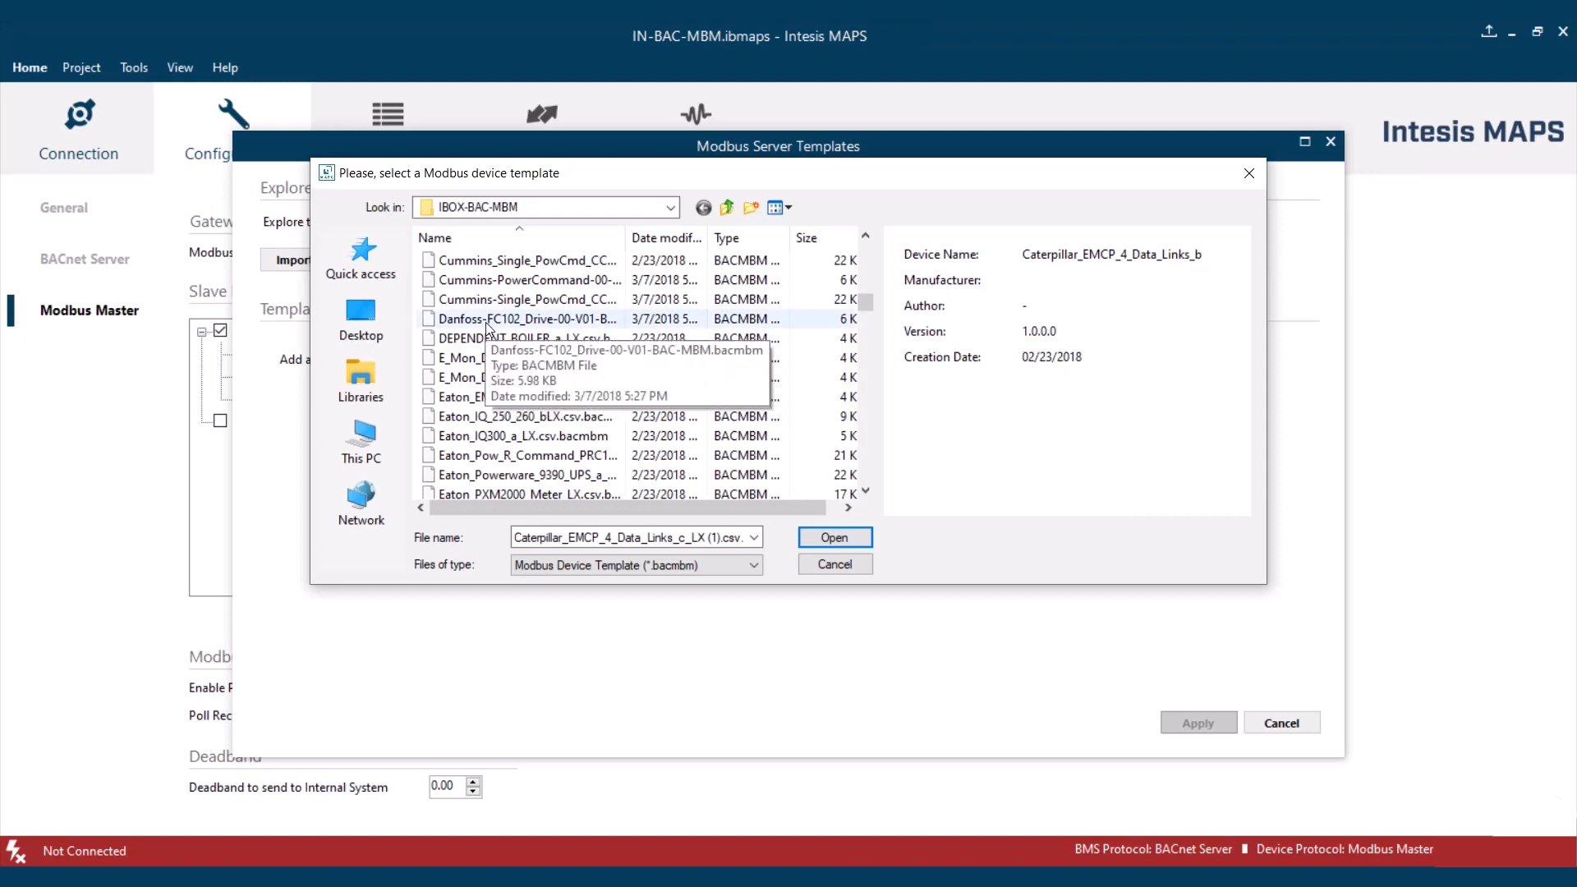
pyautogui.click(486, 319)
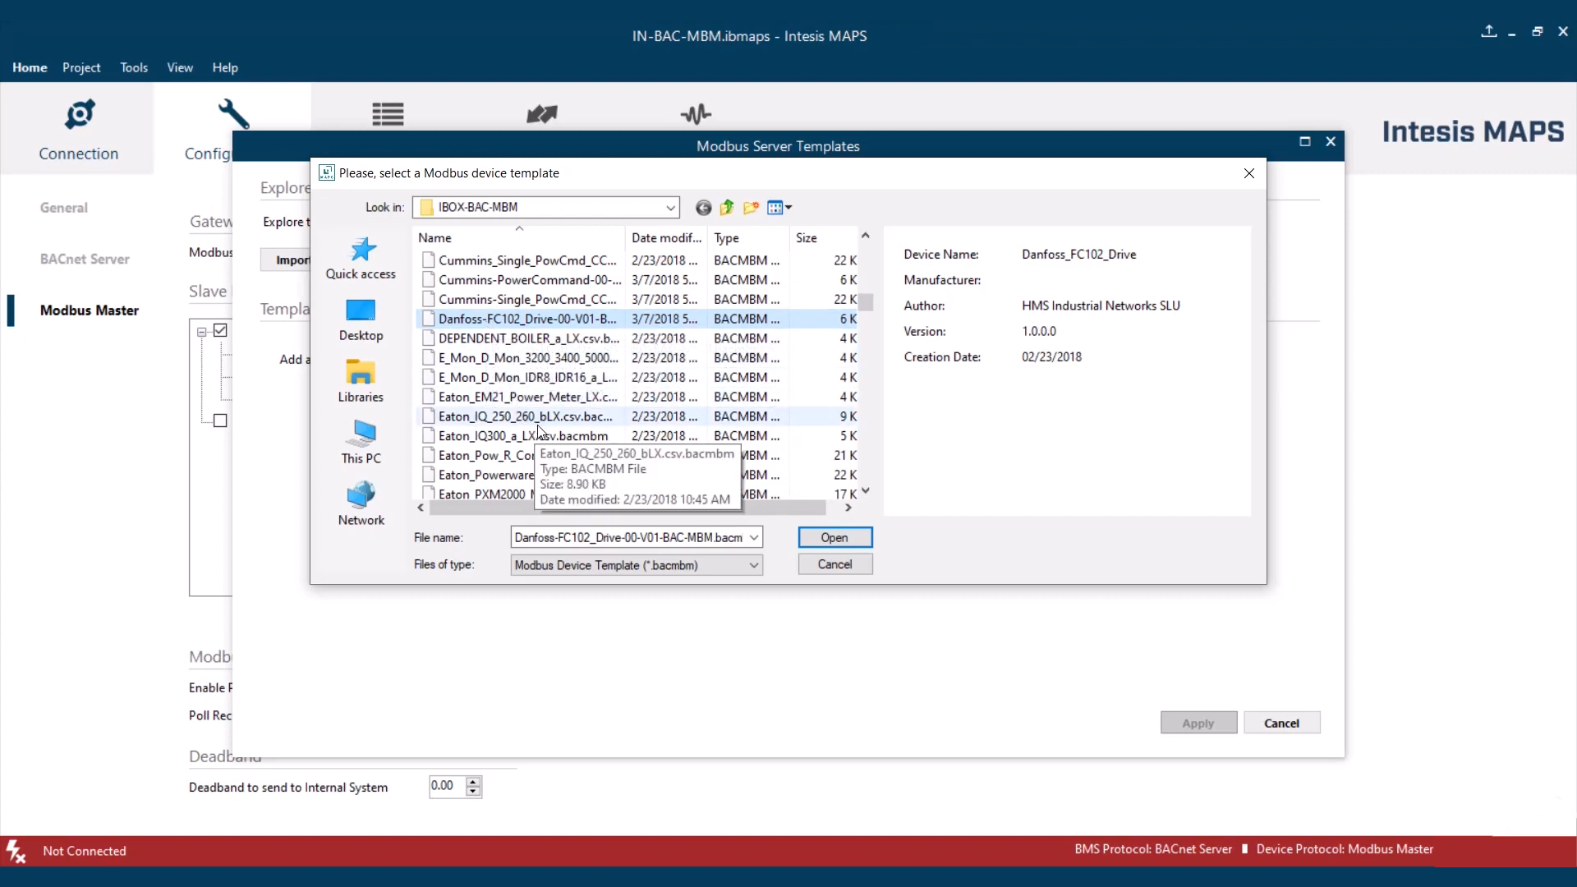
pyautogui.click(850, 539)
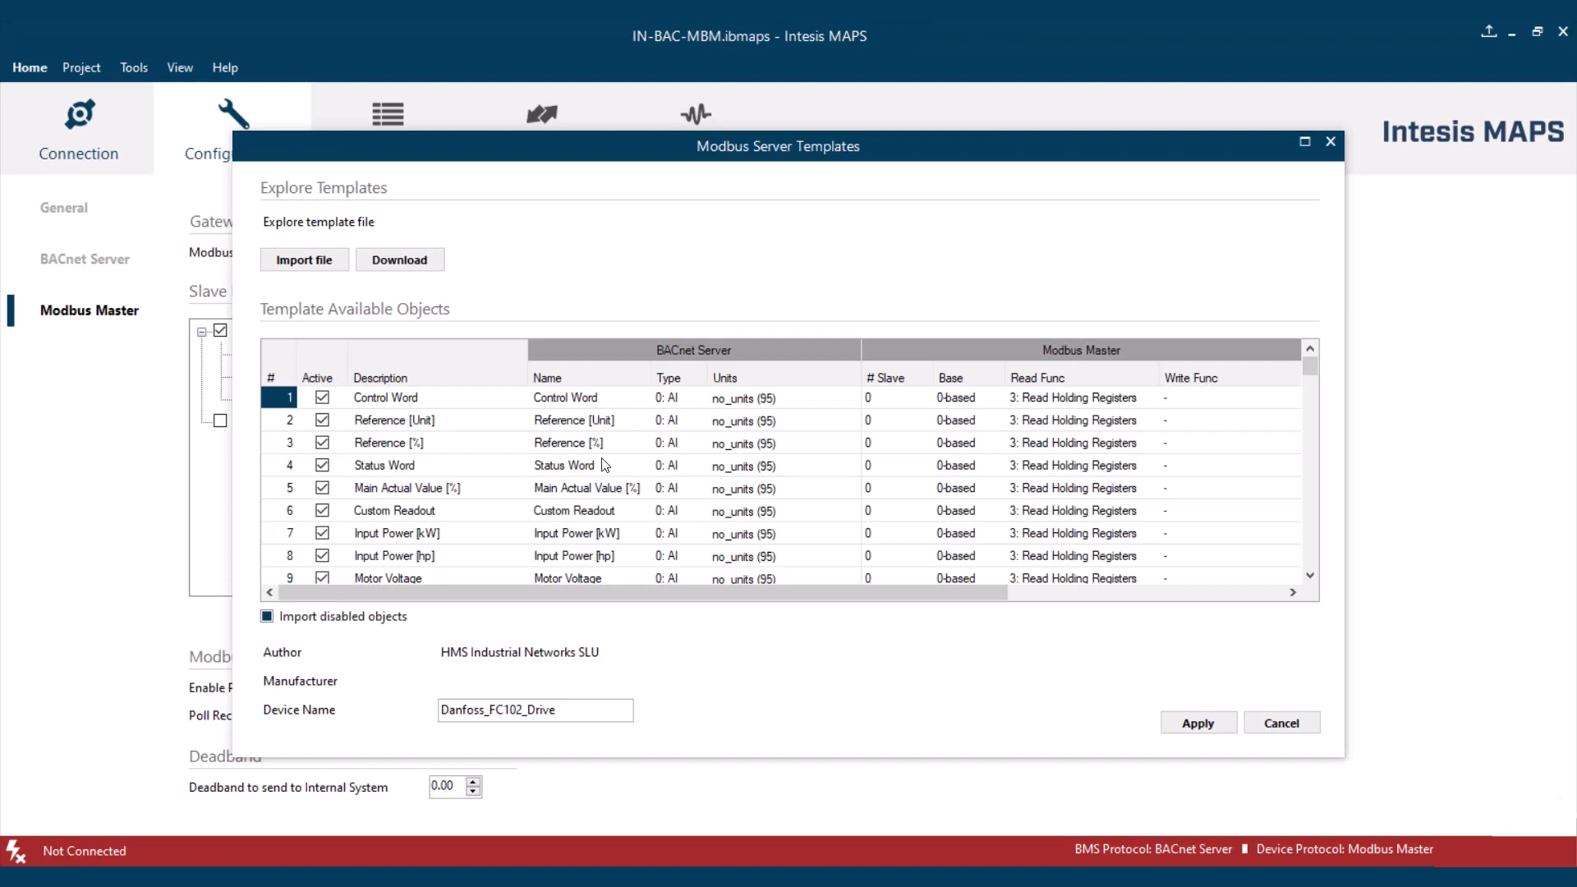
# - Browse the downloadable Modbus templates, filtering by the manufacturer Aerco and restoring the list to All Manufacturers
pyautogui.click(405, 265)
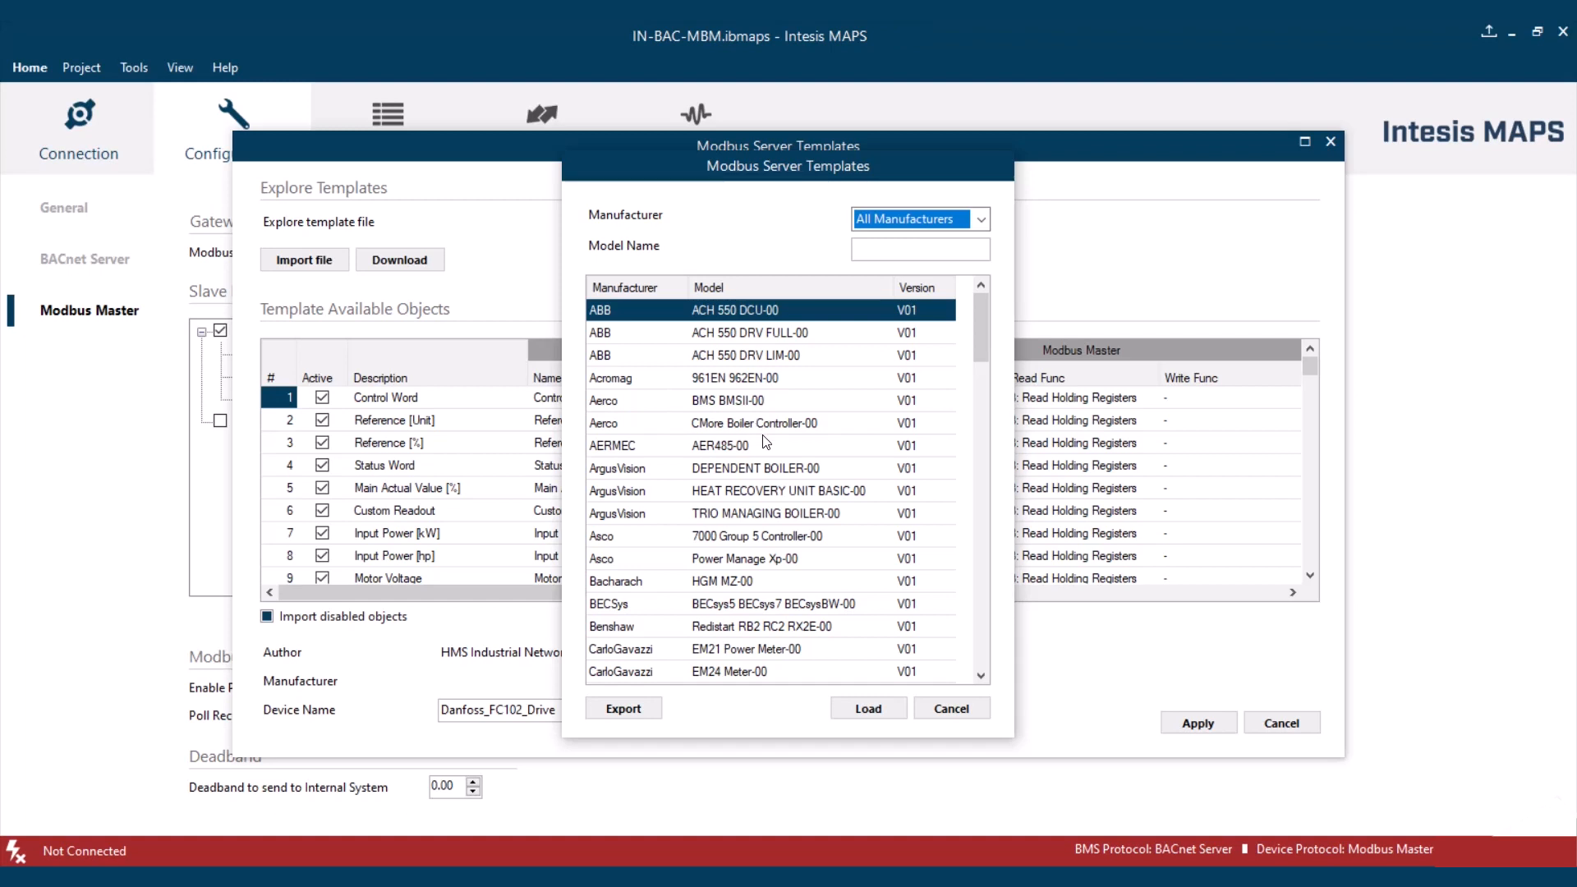
pyautogui.scroll(-8, 765, 443)
pyautogui.scroll(-1, 765, 443)
pyautogui.scroll(10, 777, 434)
pyautogui.click(977, 219)
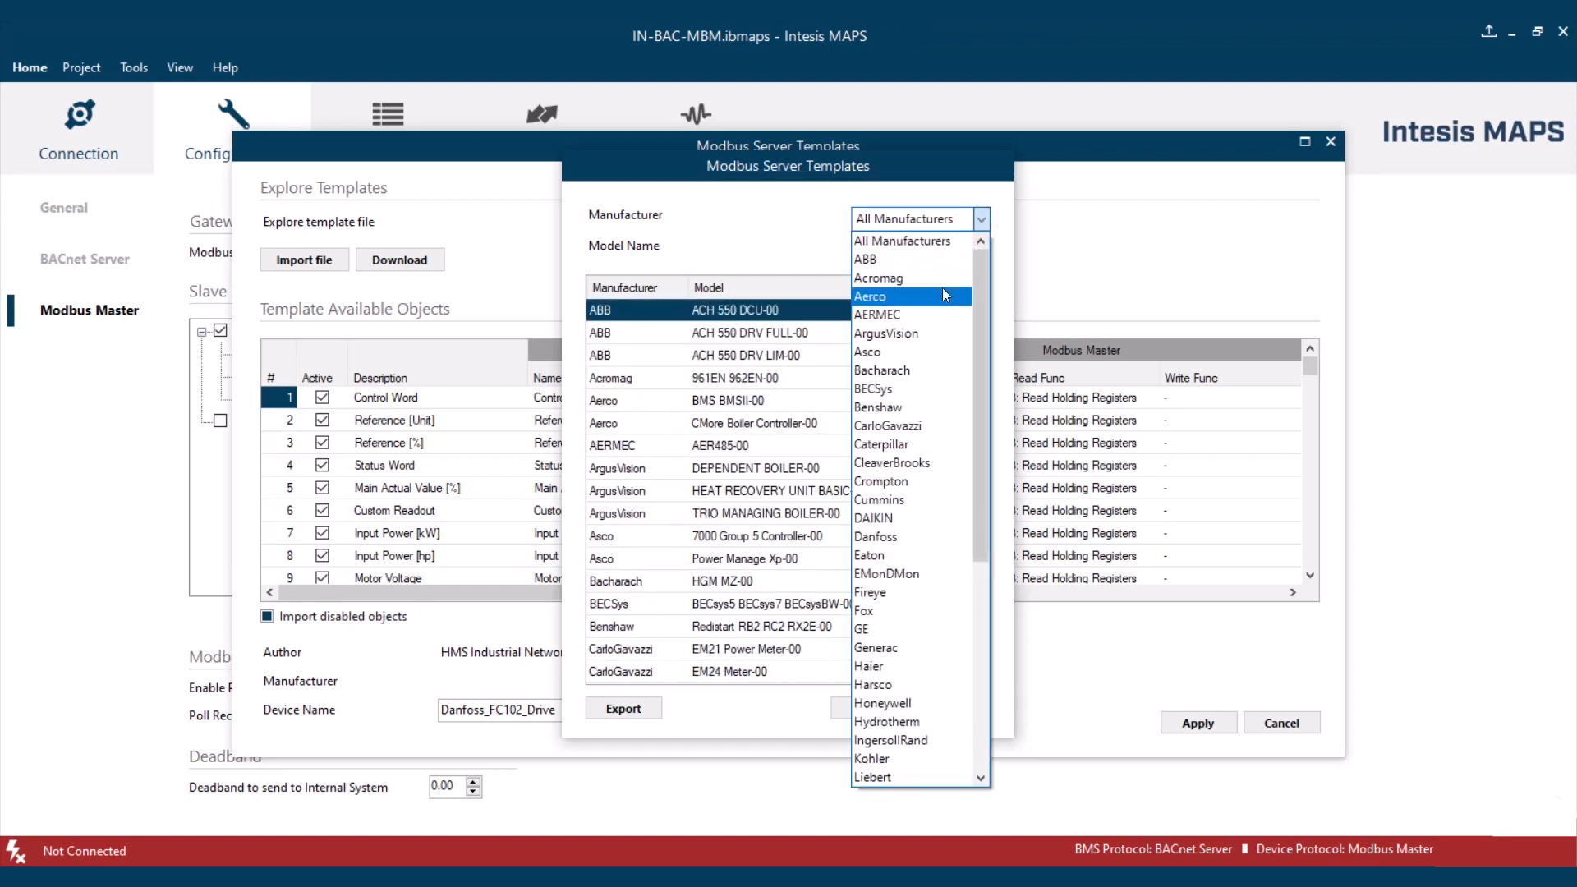
pyautogui.click(945, 295)
pyautogui.click(980, 220)
pyautogui.scroll(1, 898, 336)
pyautogui.scroll(1, 894, 330)
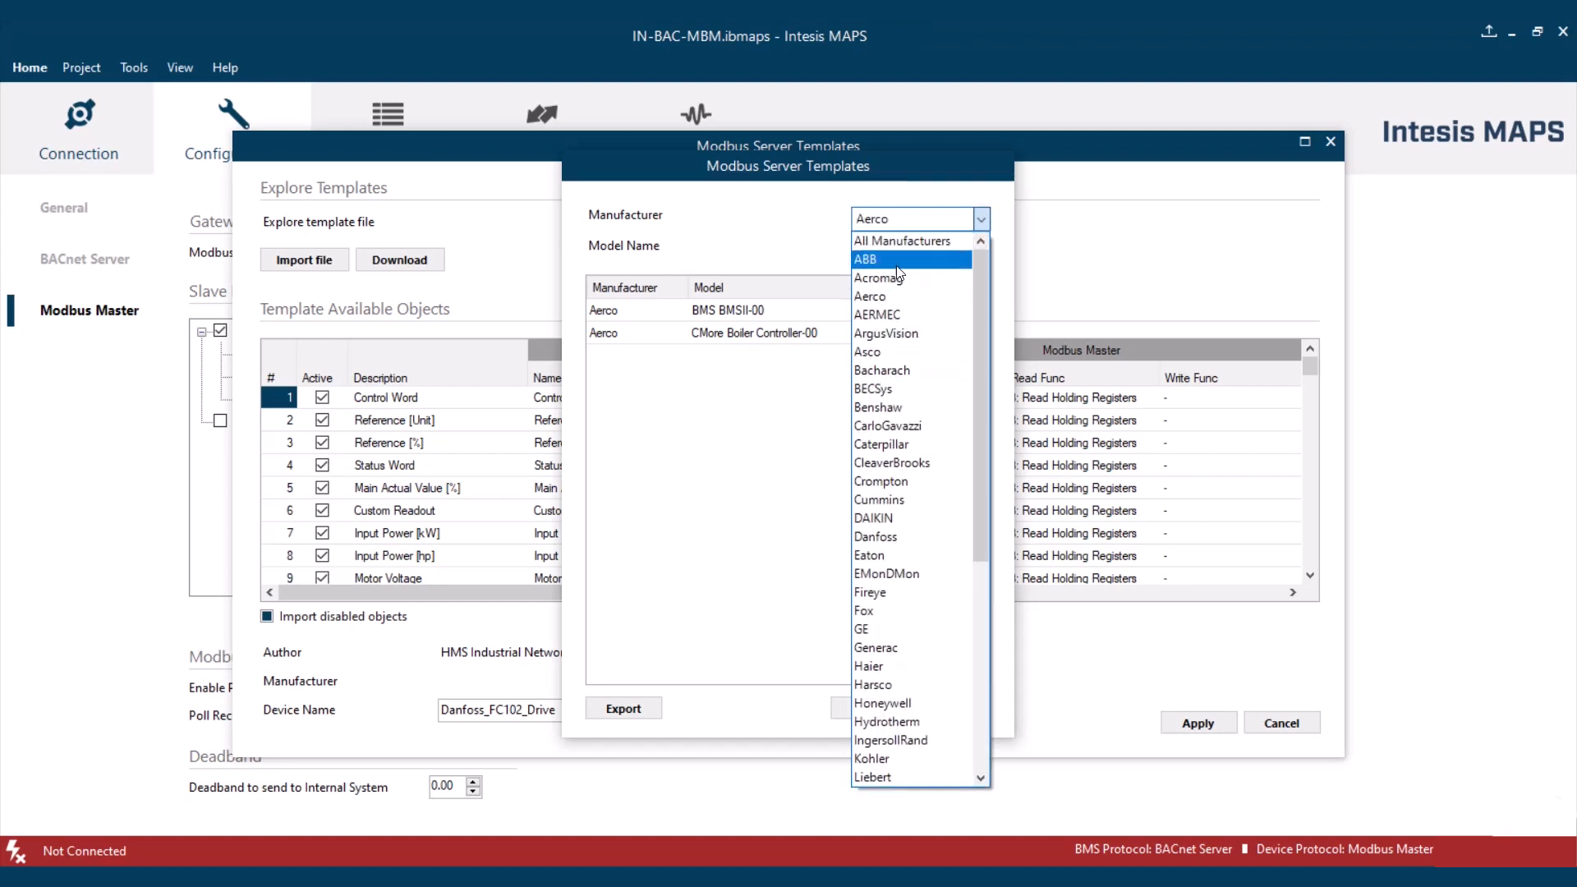
pyautogui.click(895, 237)
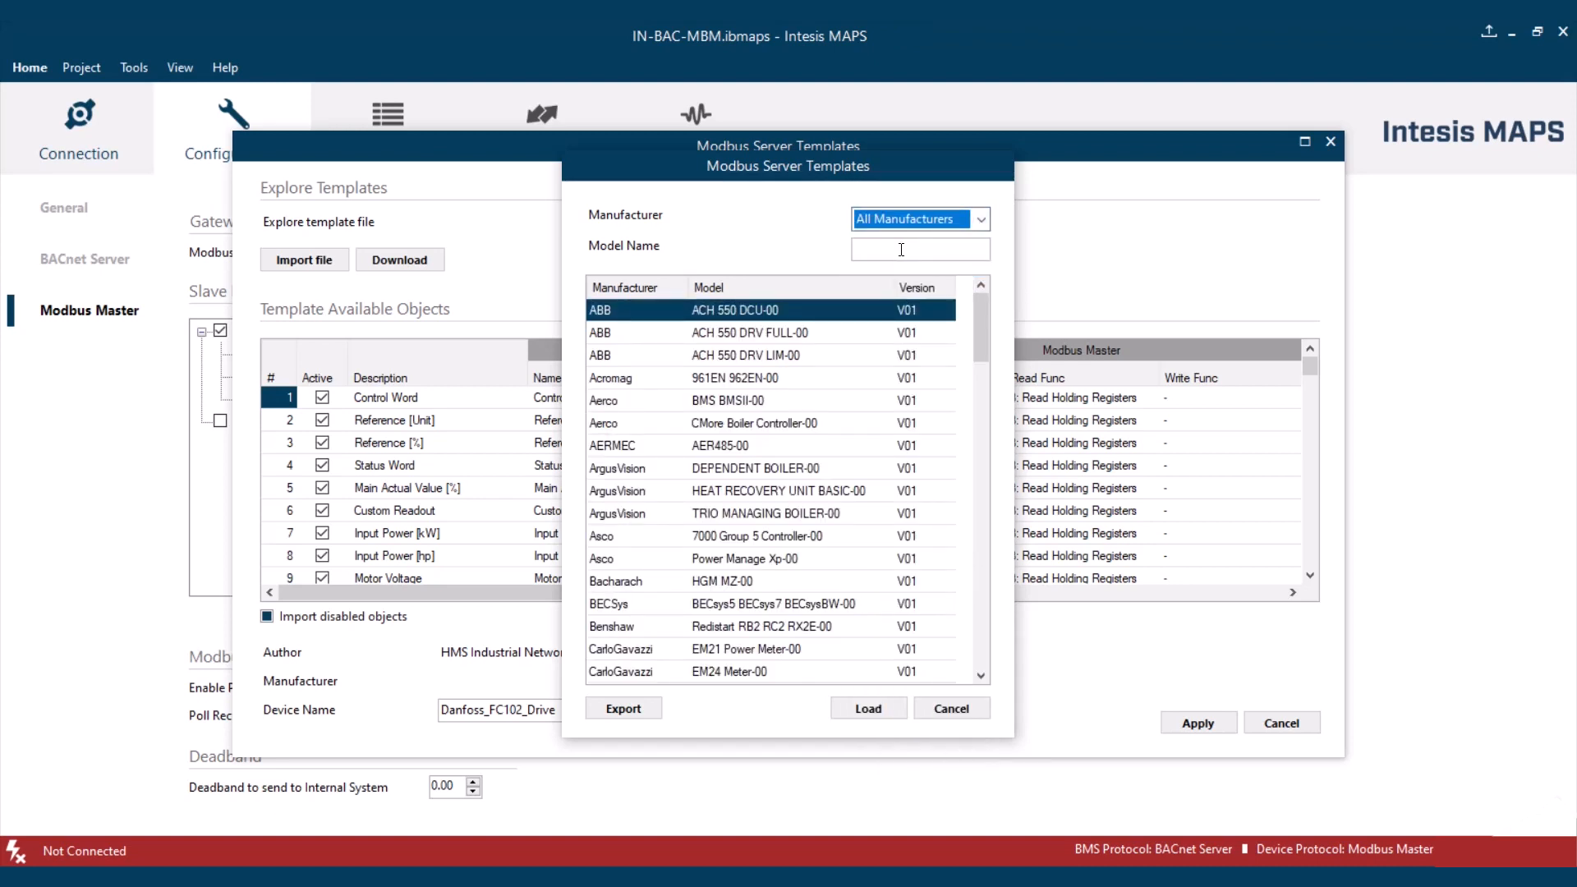
# - Filter the downloadable templates by the model name EM and load the CarloGavazzi EM21 Power Meter-00 template
pyautogui.click(902, 250)
pyautogui.write('EM')
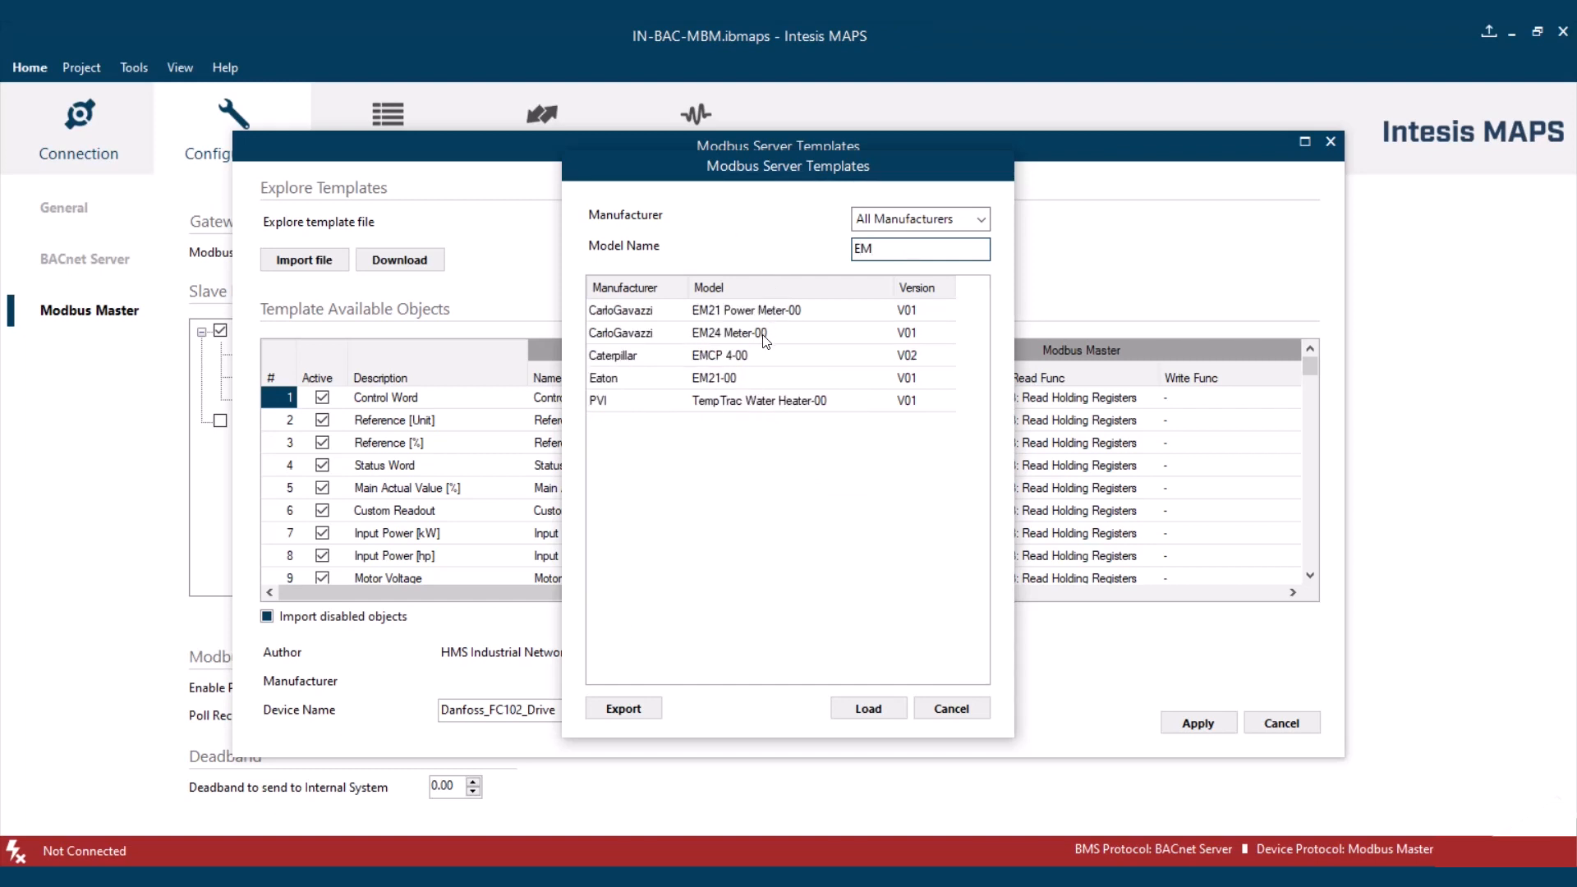
pyautogui.click(763, 314)
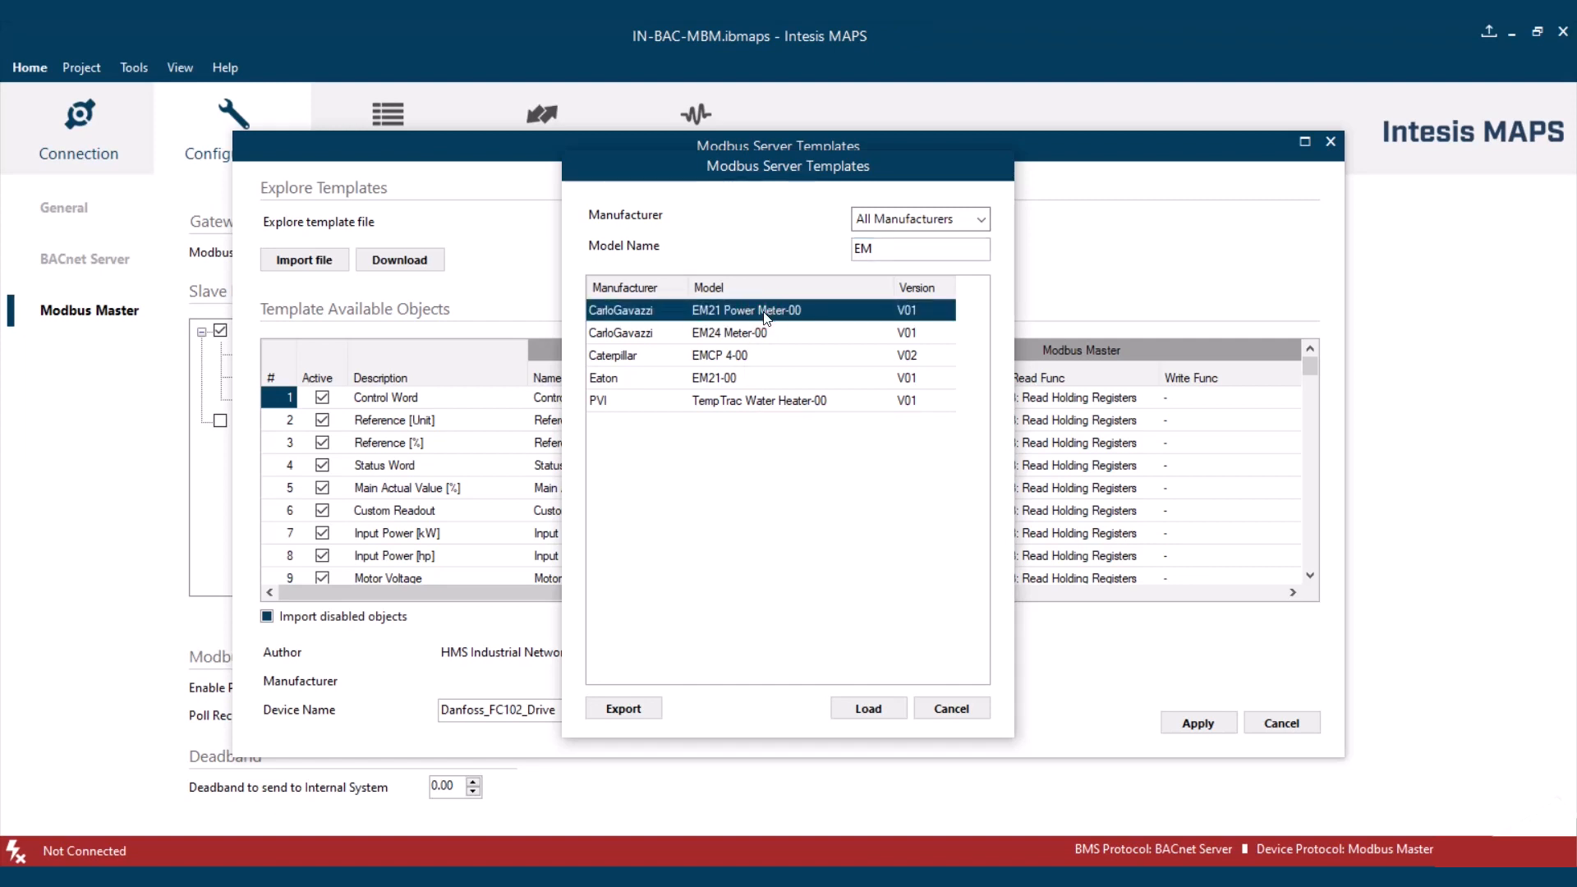
pyautogui.click(865, 707)
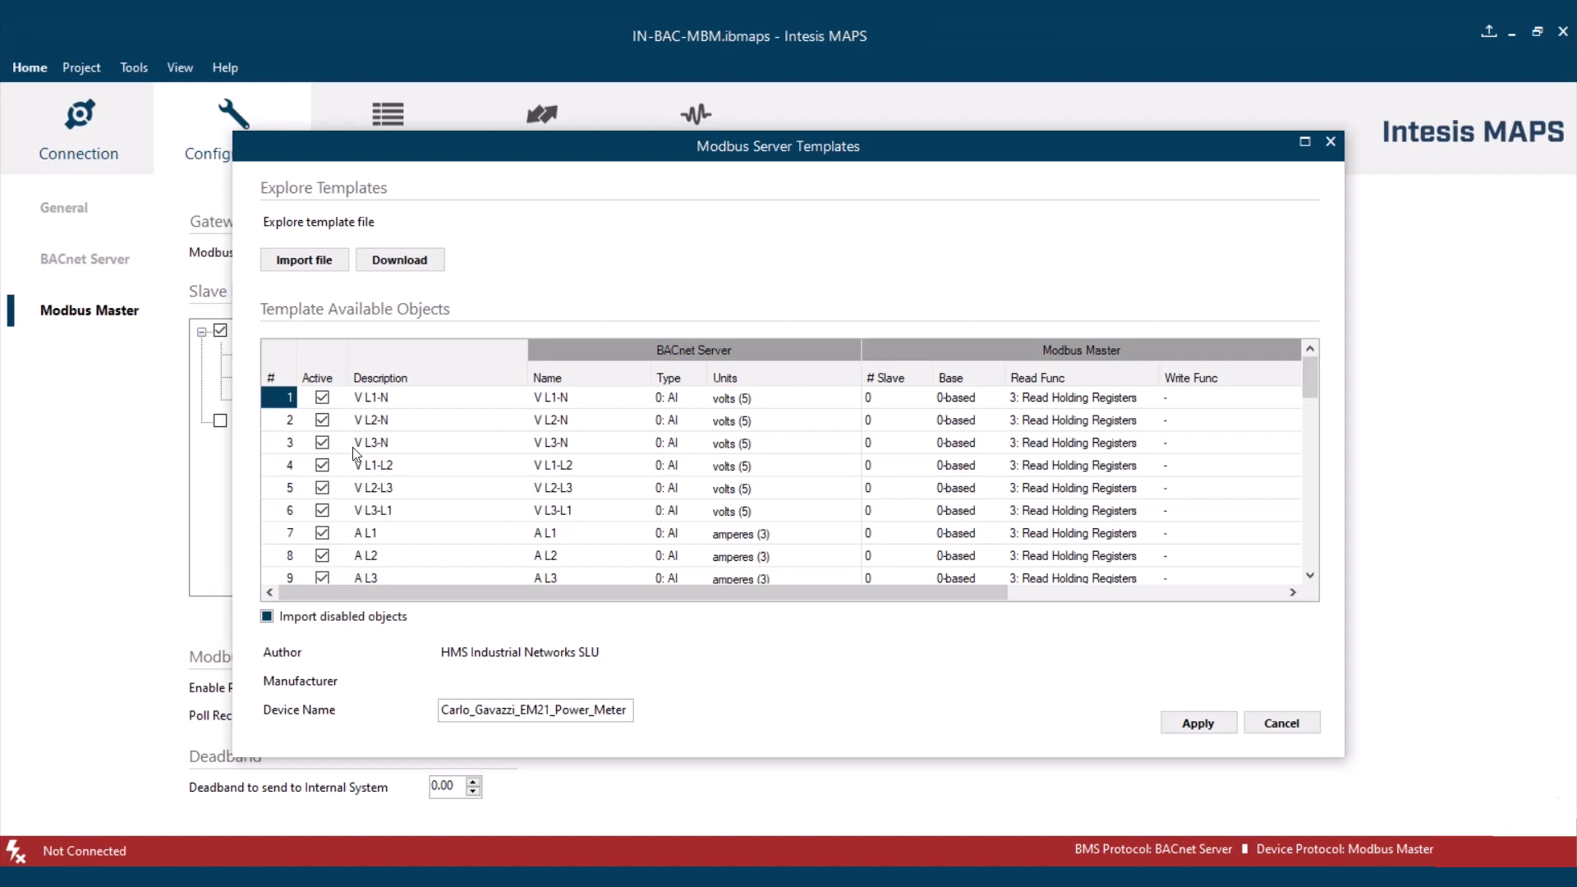
# - Deactivate the V L2-N and V L1-L2 template objects and apply the template with disabled objects included in the import
pyautogui.click(321, 420)
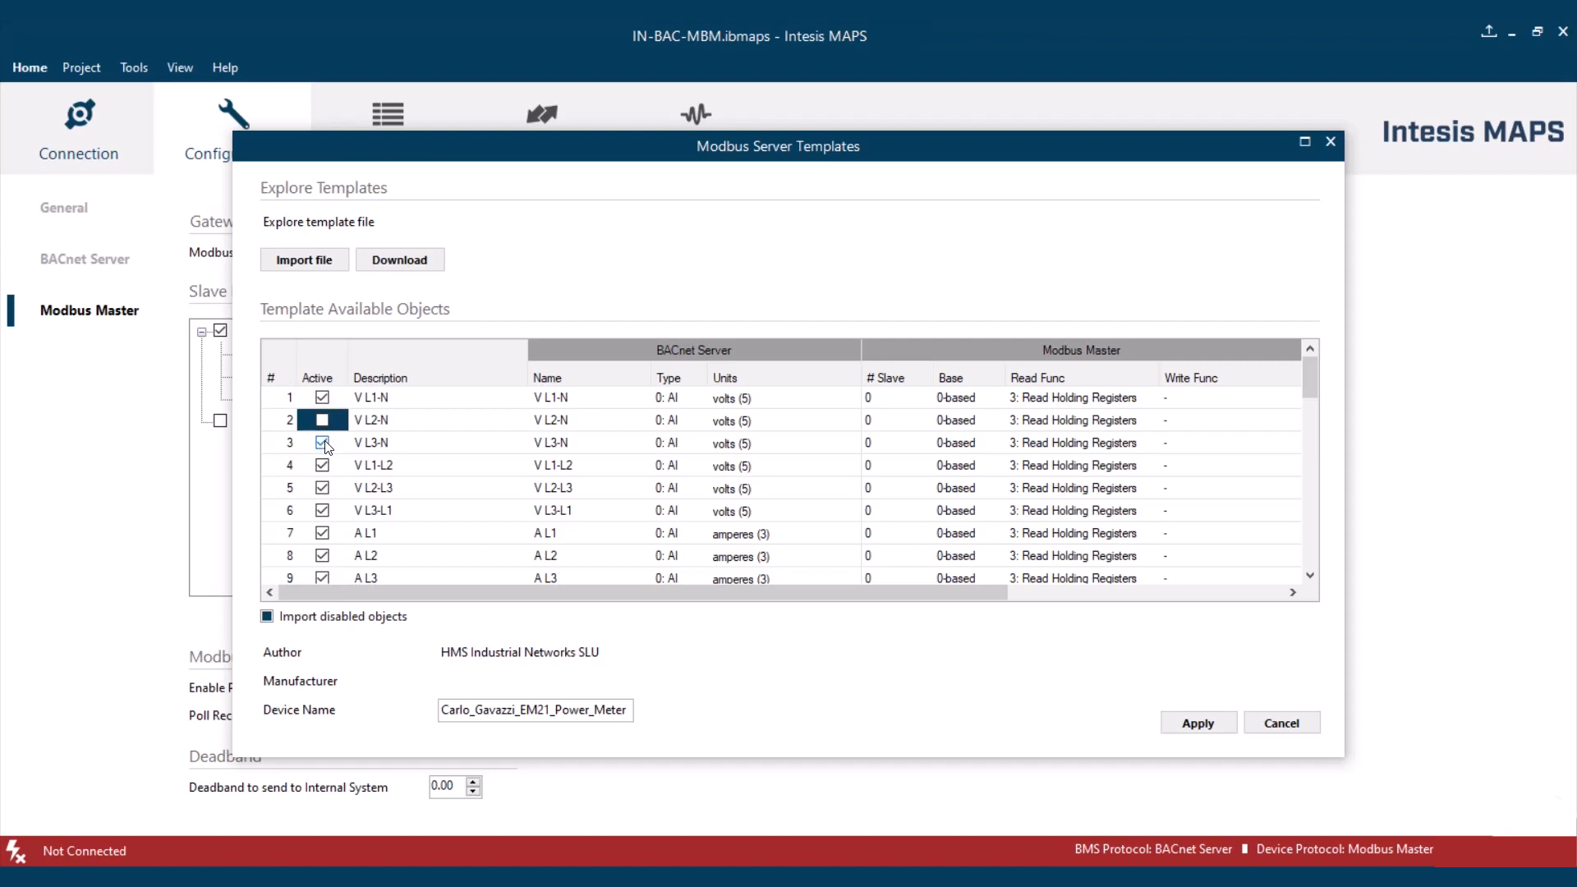
pyautogui.click(322, 443)
pyautogui.click(323, 465)
pyautogui.click(323, 491)
pyautogui.click(323, 444)
pyautogui.click(267, 616)
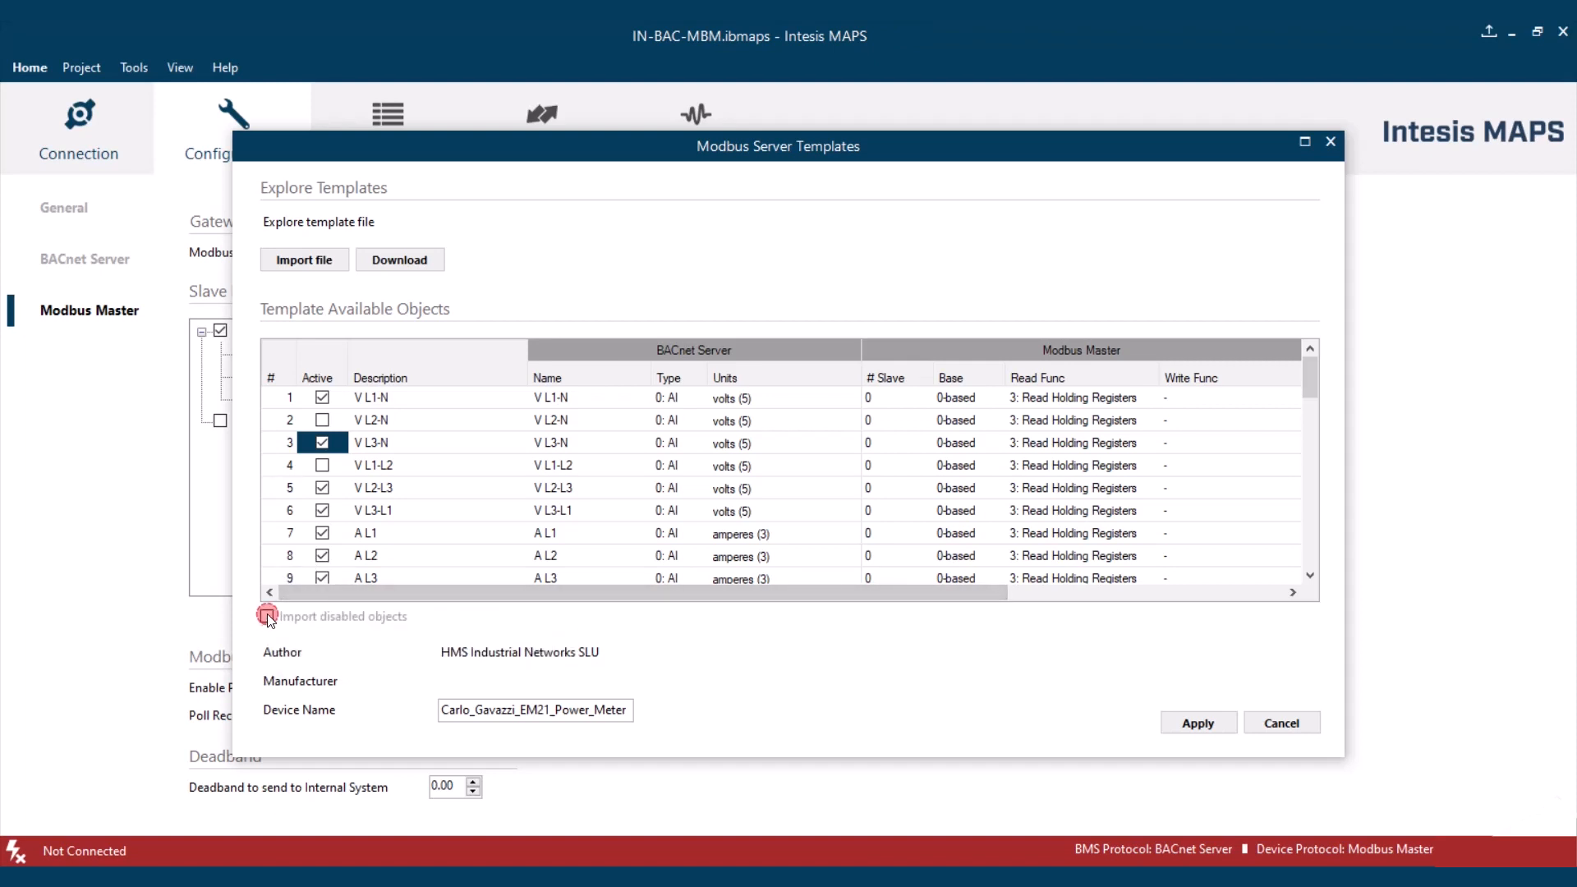
pyautogui.click(268, 617)
pyautogui.click(1198, 725)
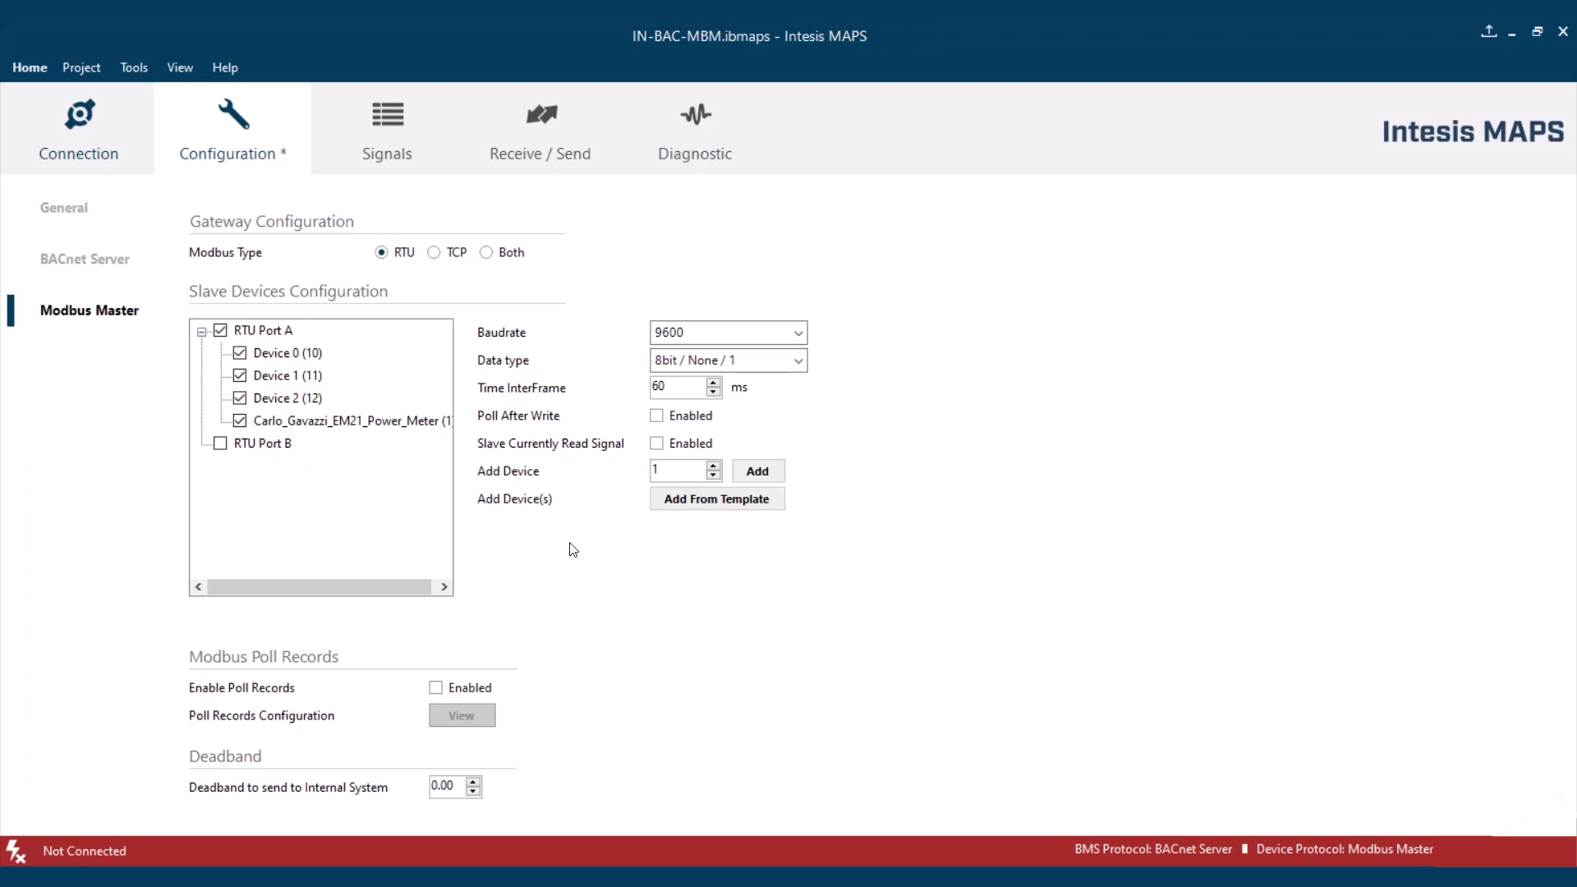
# - Rename the imported power meter device on RTU Port A as Carlo_Gavazzi_EM21
pyautogui.click(361, 427)
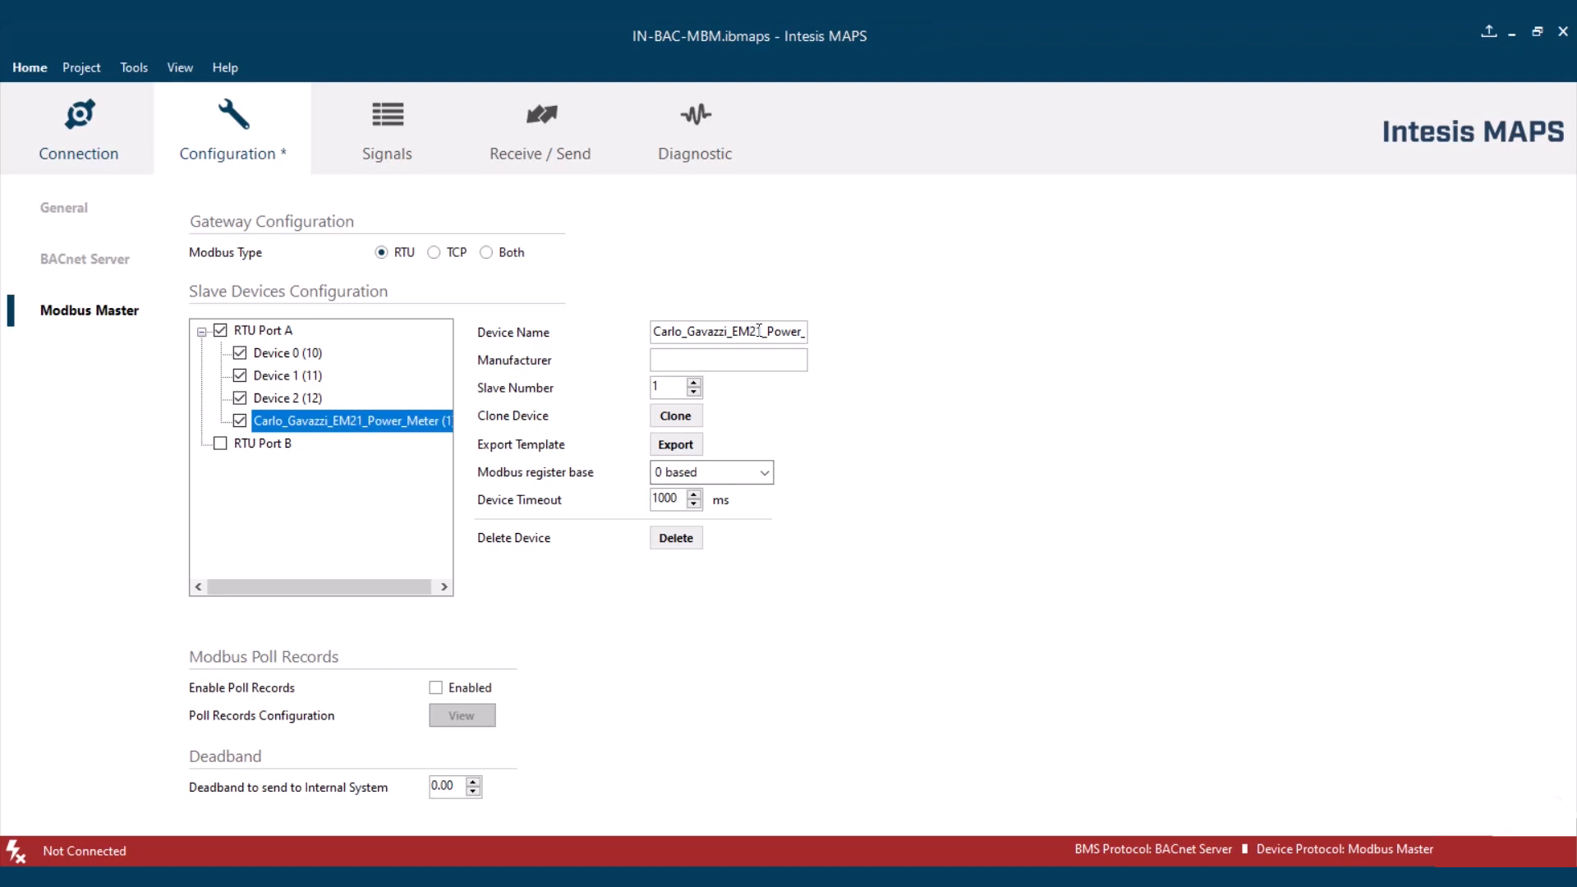
pyautogui.moveTo(760, 331); pyautogui.dragTo(890, 324)
pyautogui.press('BackSpace')
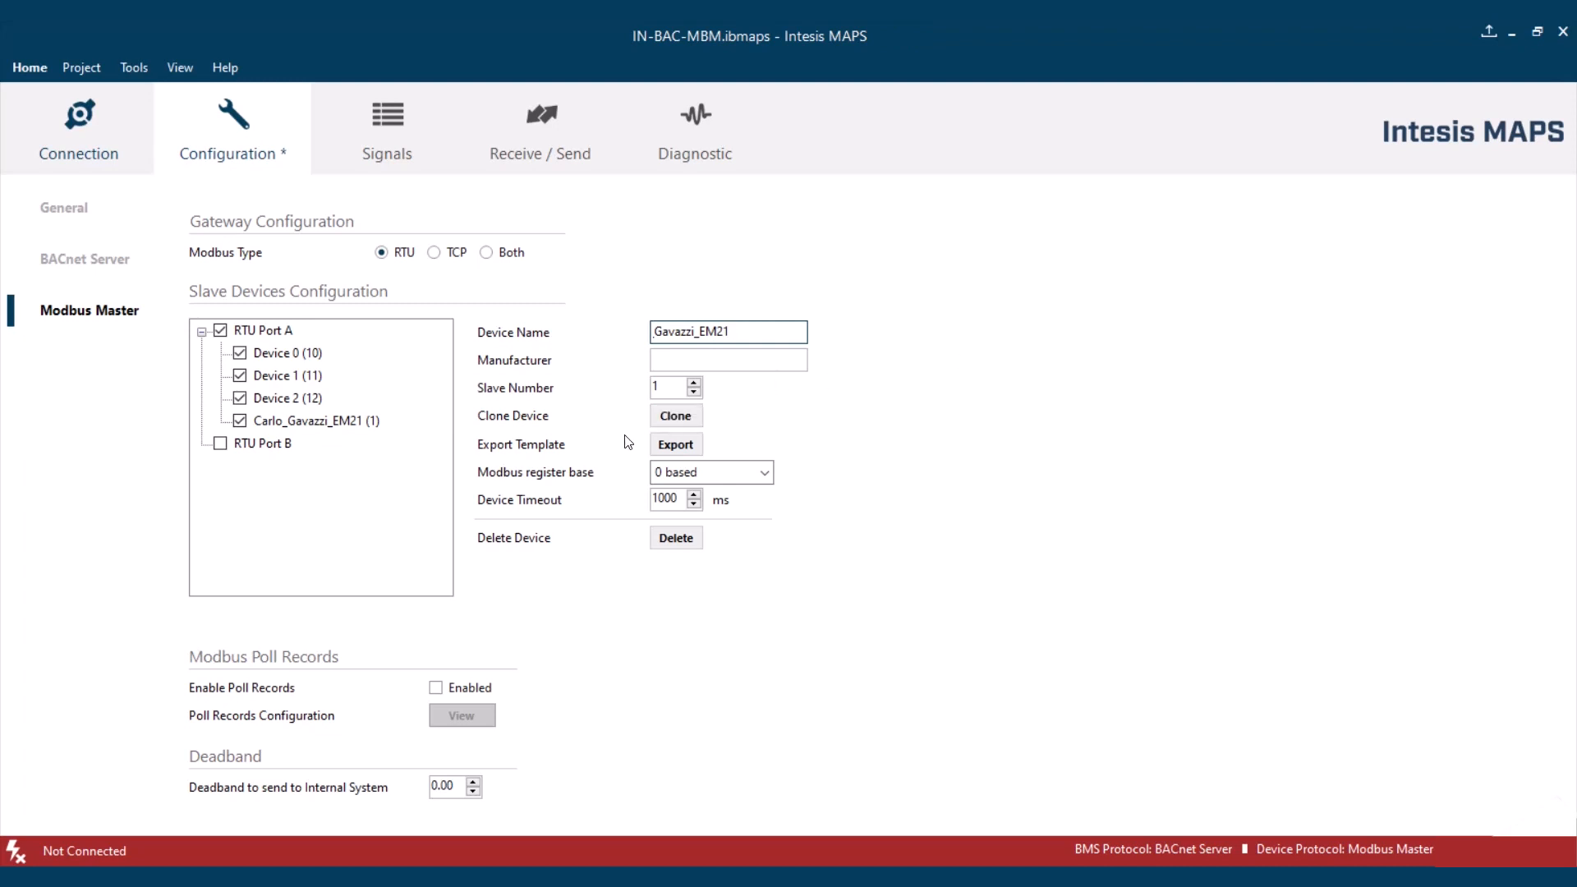
pyautogui.click(803, 423)
# - Clone the Carlo_Gavazzi_EM21 device with 3 devices to add
pyautogui.click(327, 420)
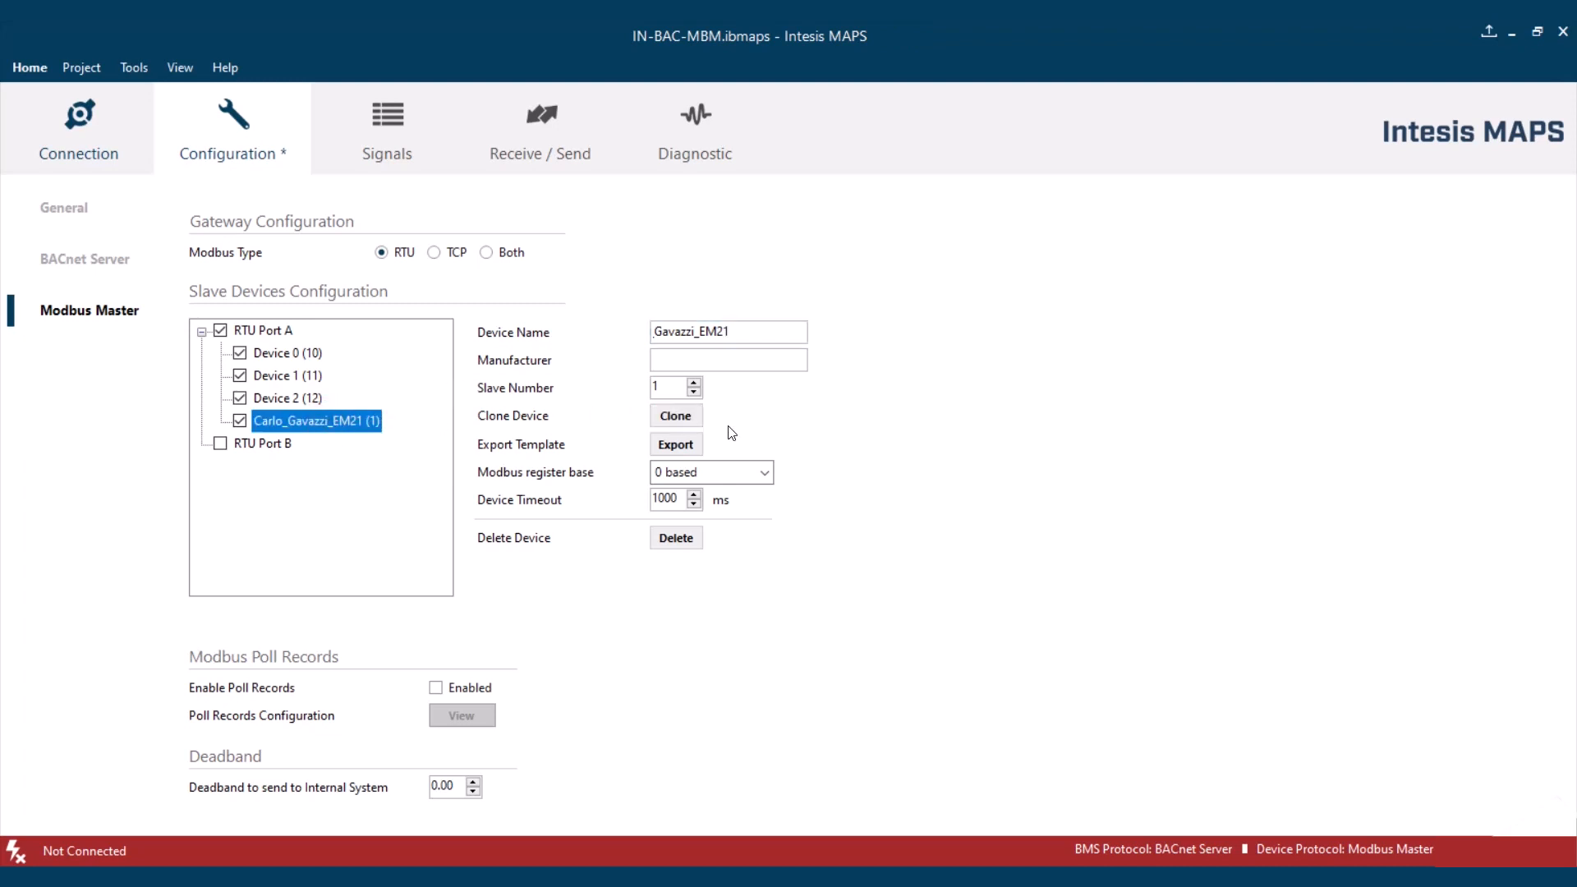
pyautogui.click(675, 416)
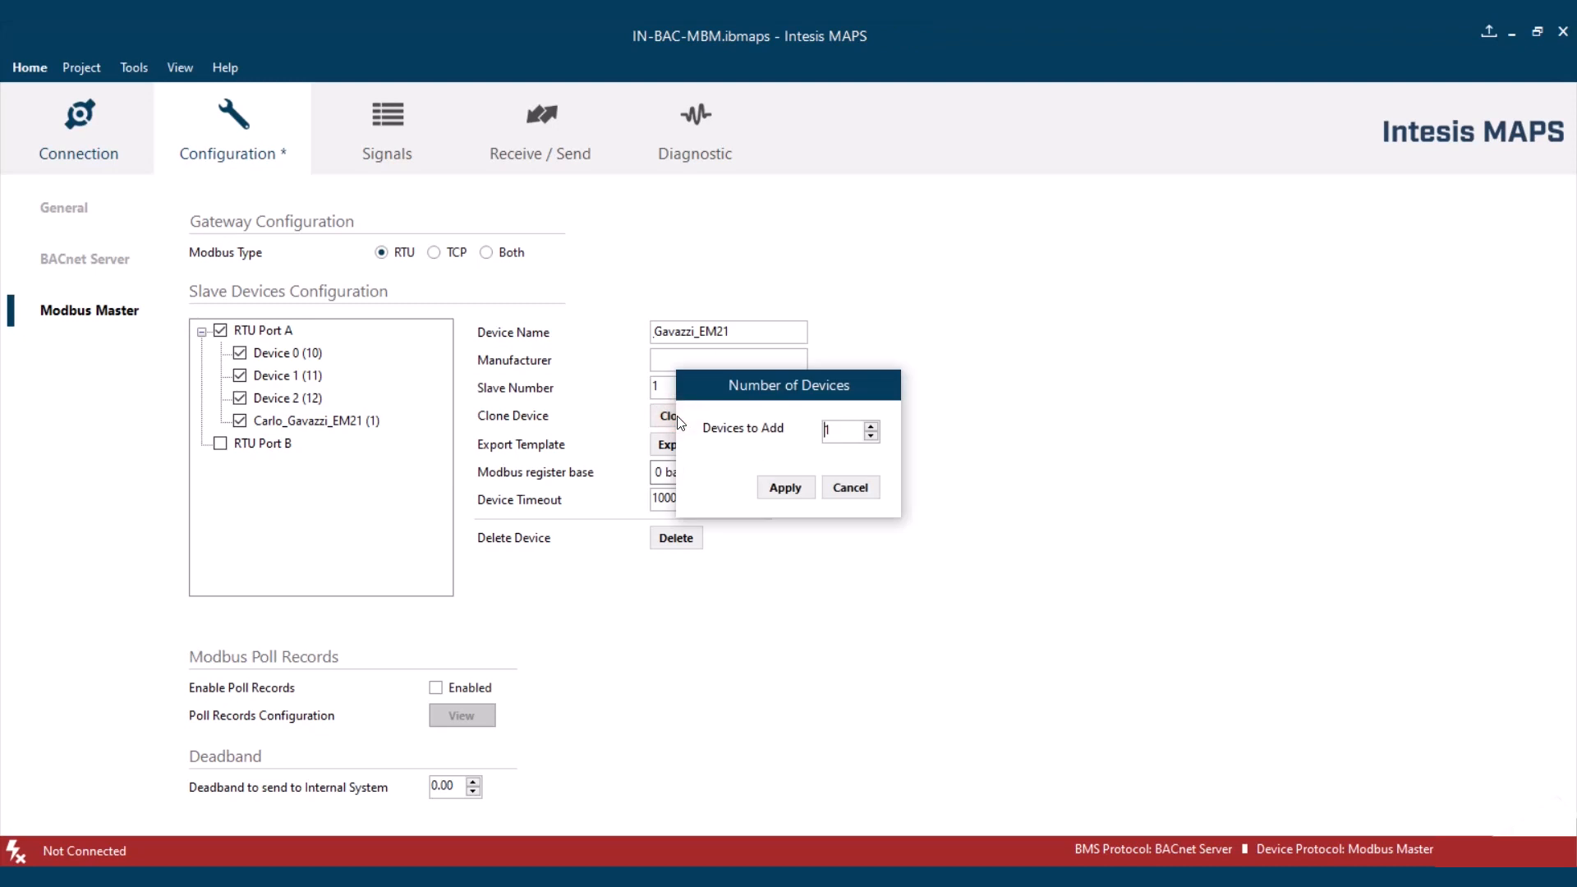
pyautogui.moveTo(751, 384); pyautogui.dragTo(881, 504)
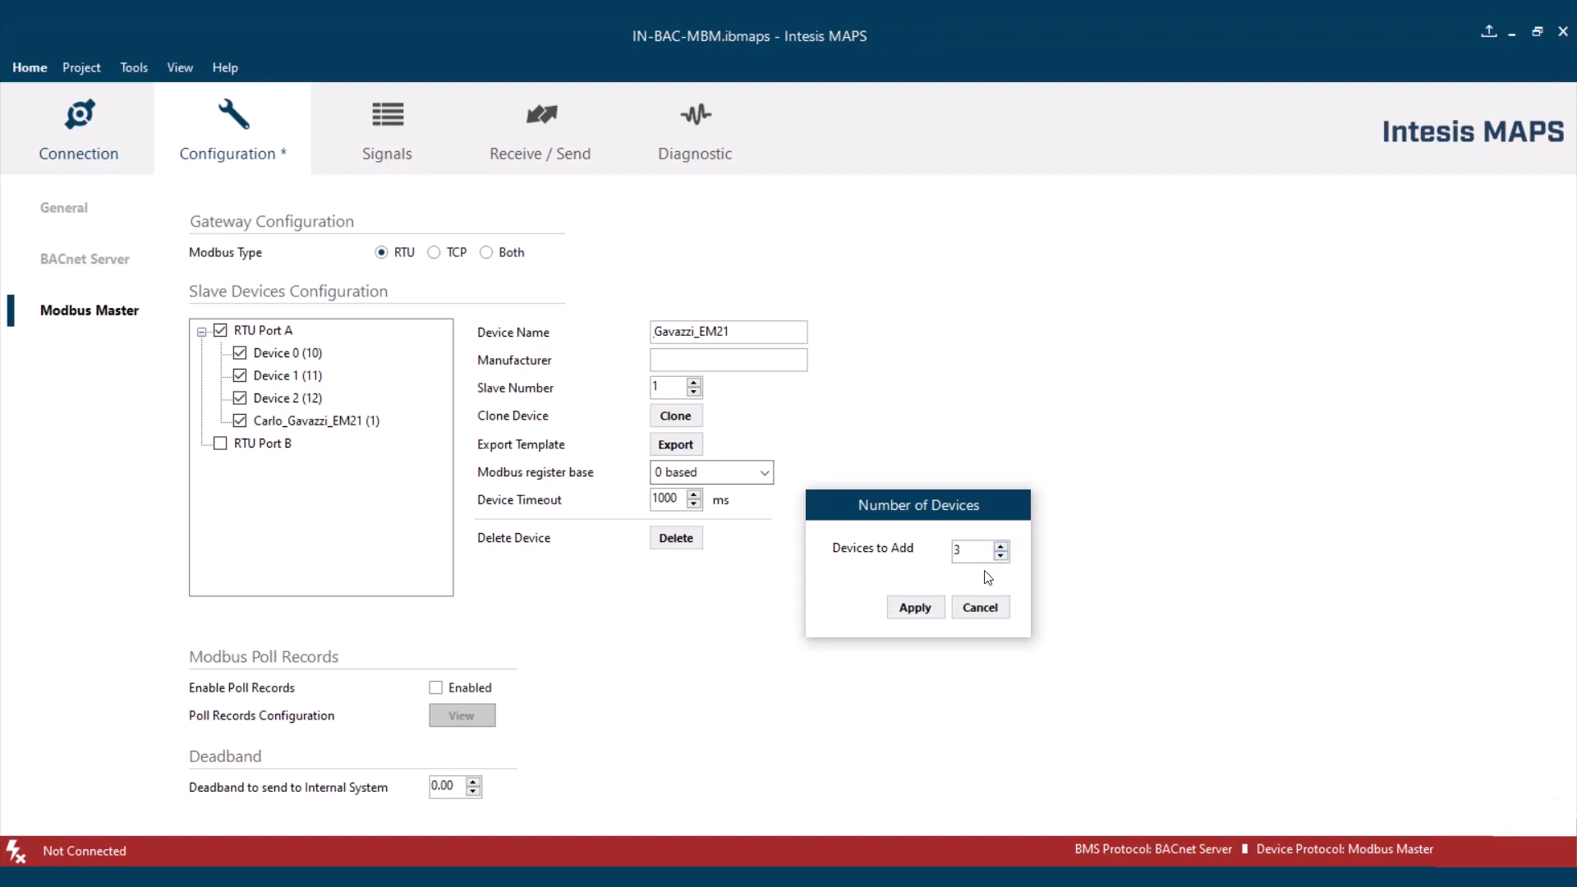
pyautogui.click(916, 611)
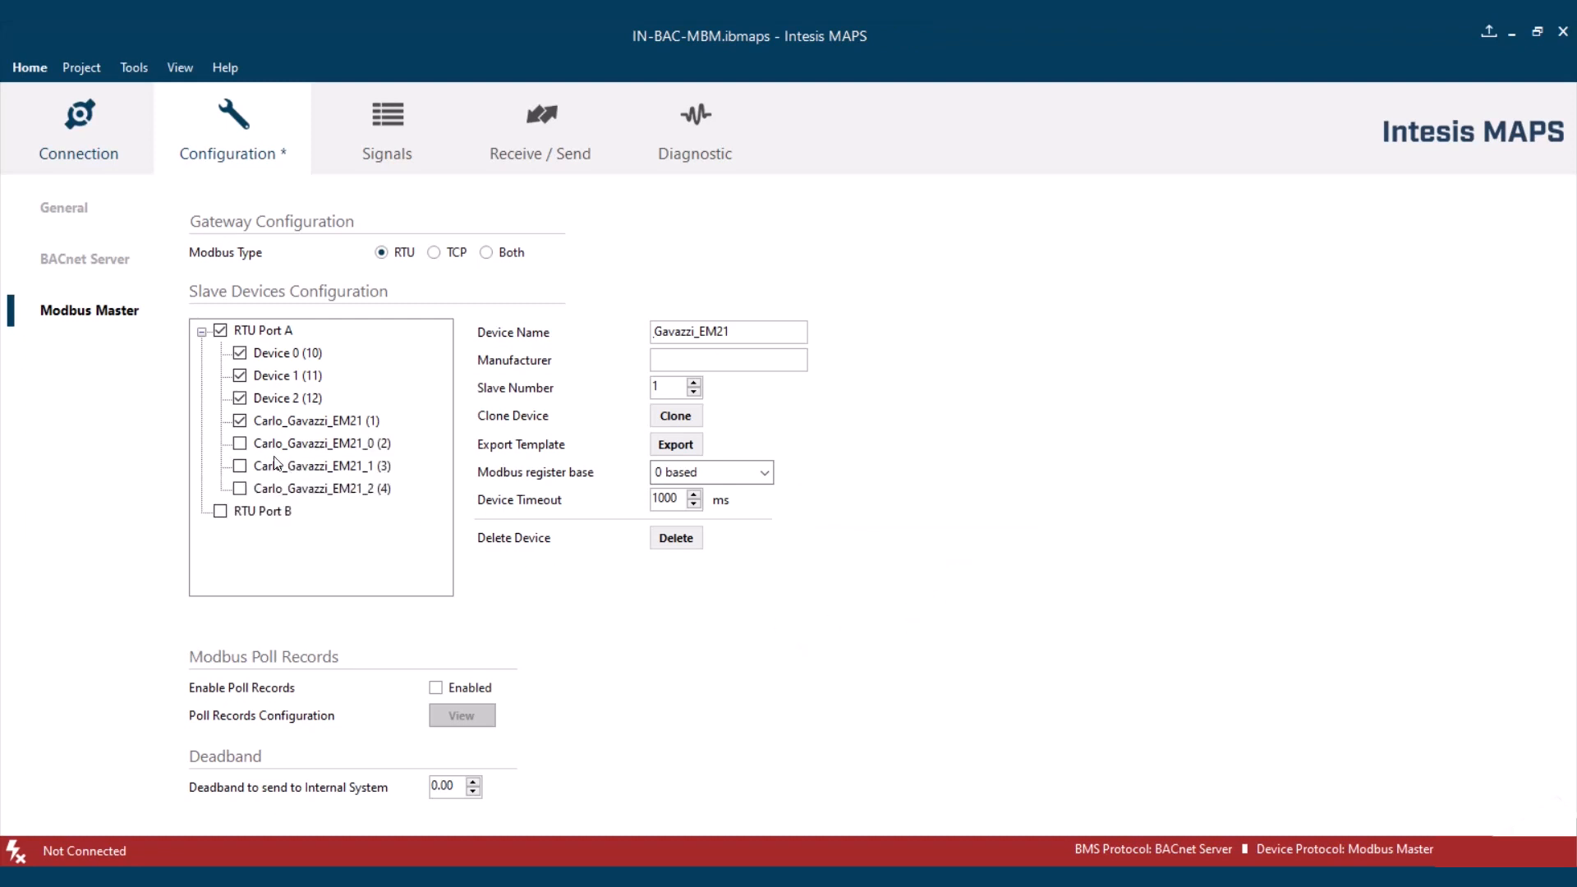
# - Enable the three cloned devices Carlo_Gavazzi_EM21_0, Carlo_Gavazzi_EM21_1 and Carlo_Gavazzi_EM21_2 on RTU Port A
pyautogui.click(242, 445)
pyautogui.click(240, 467)
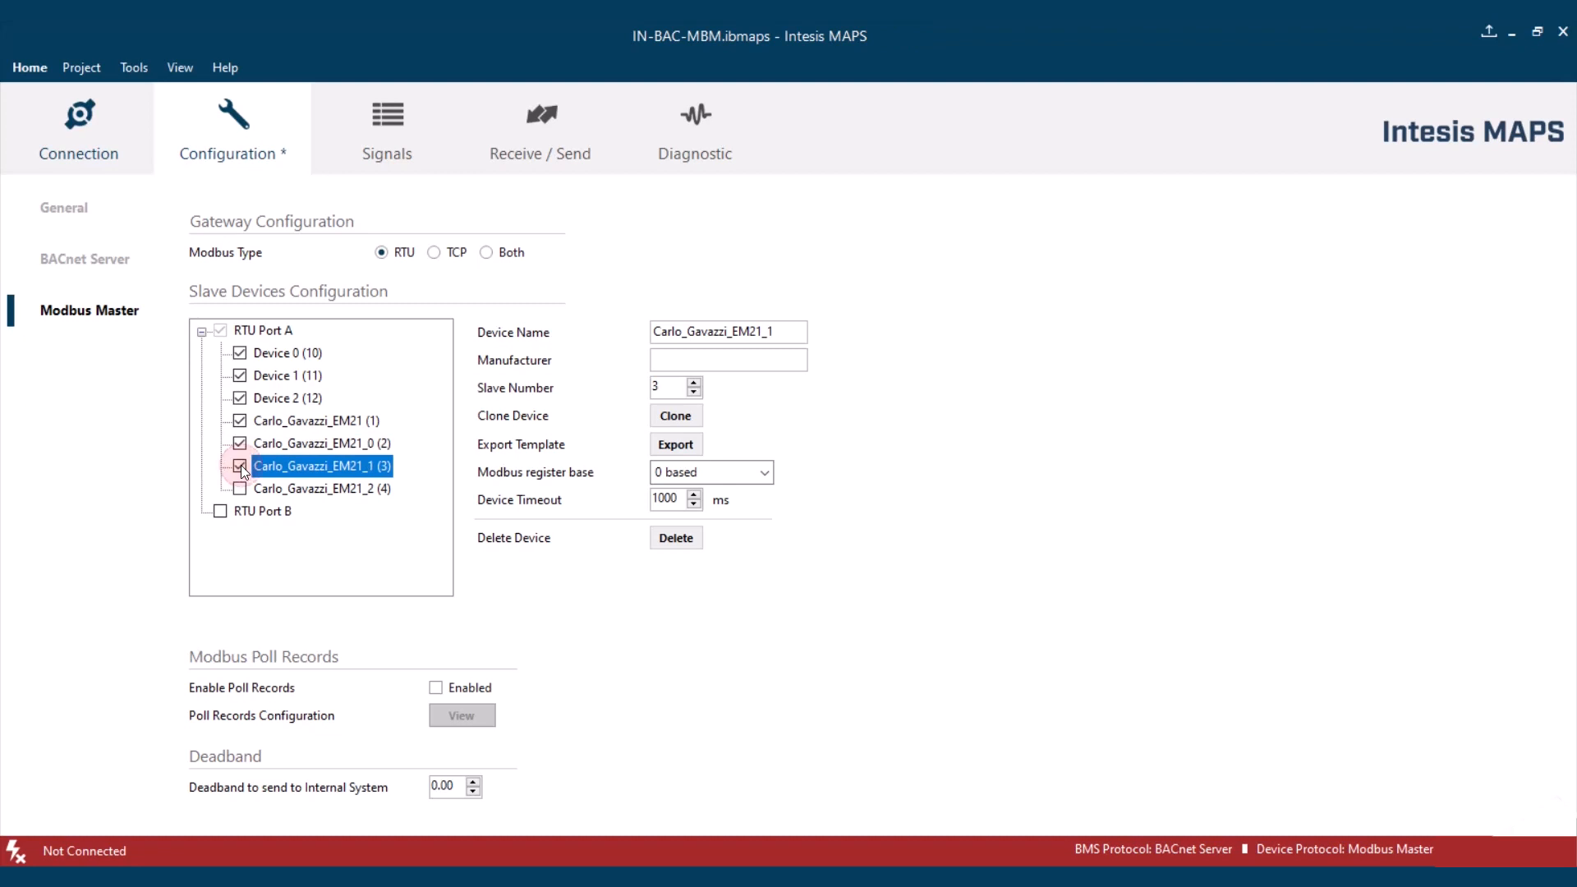
pyautogui.click(240, 490)
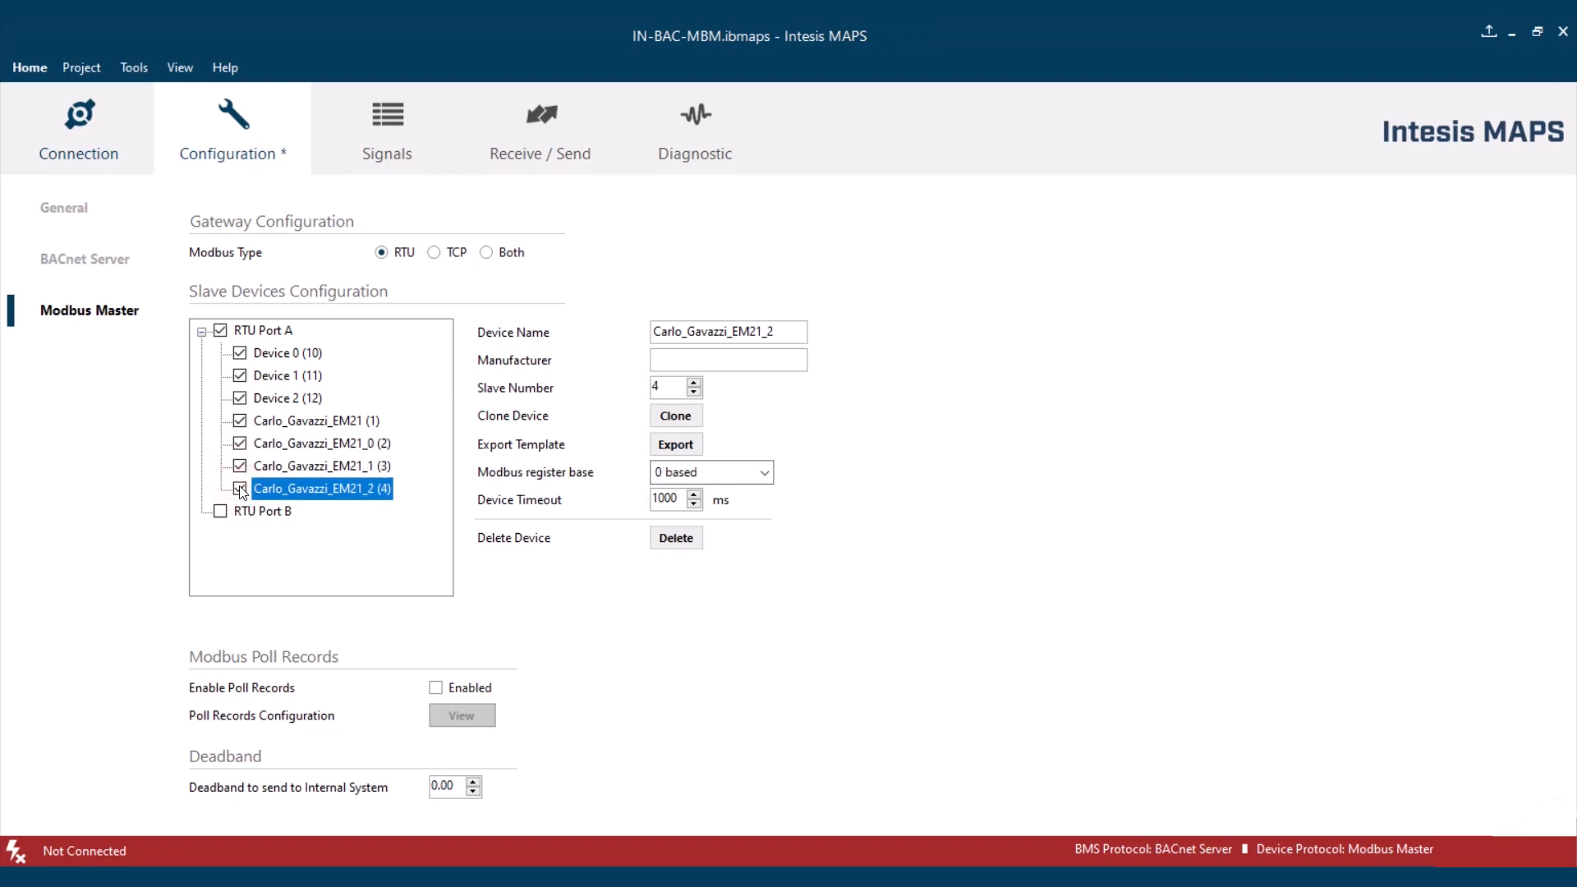
# - Review the signals table and activate the V L1-L2 signal of the power meter with slave number 1
pyautogui.click(396, 126)
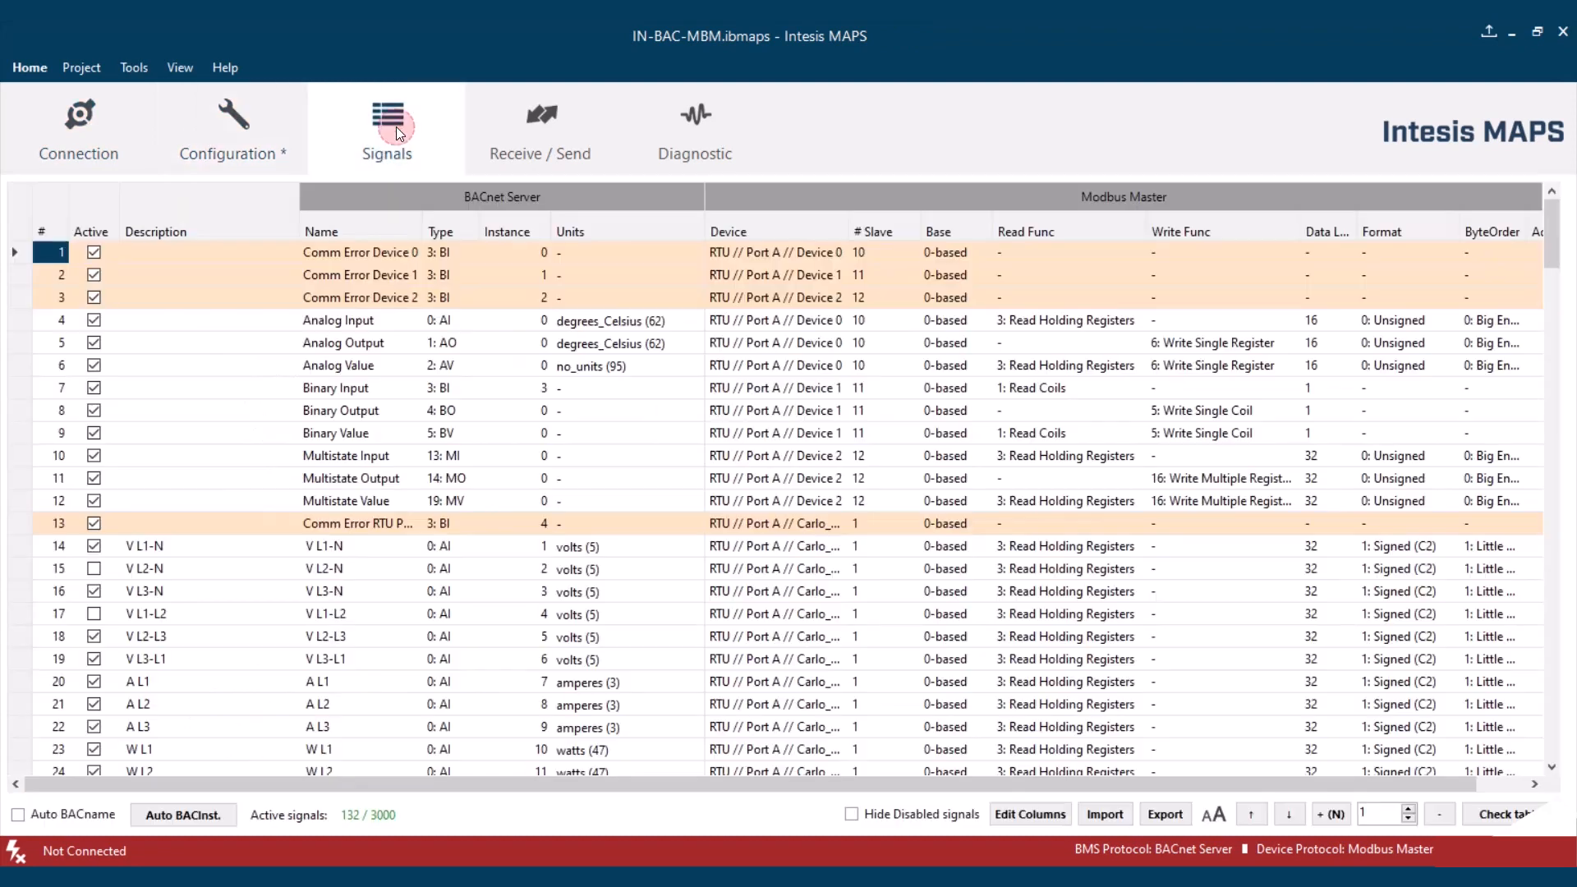
pyautogui.scroll(-5, 443, 435)
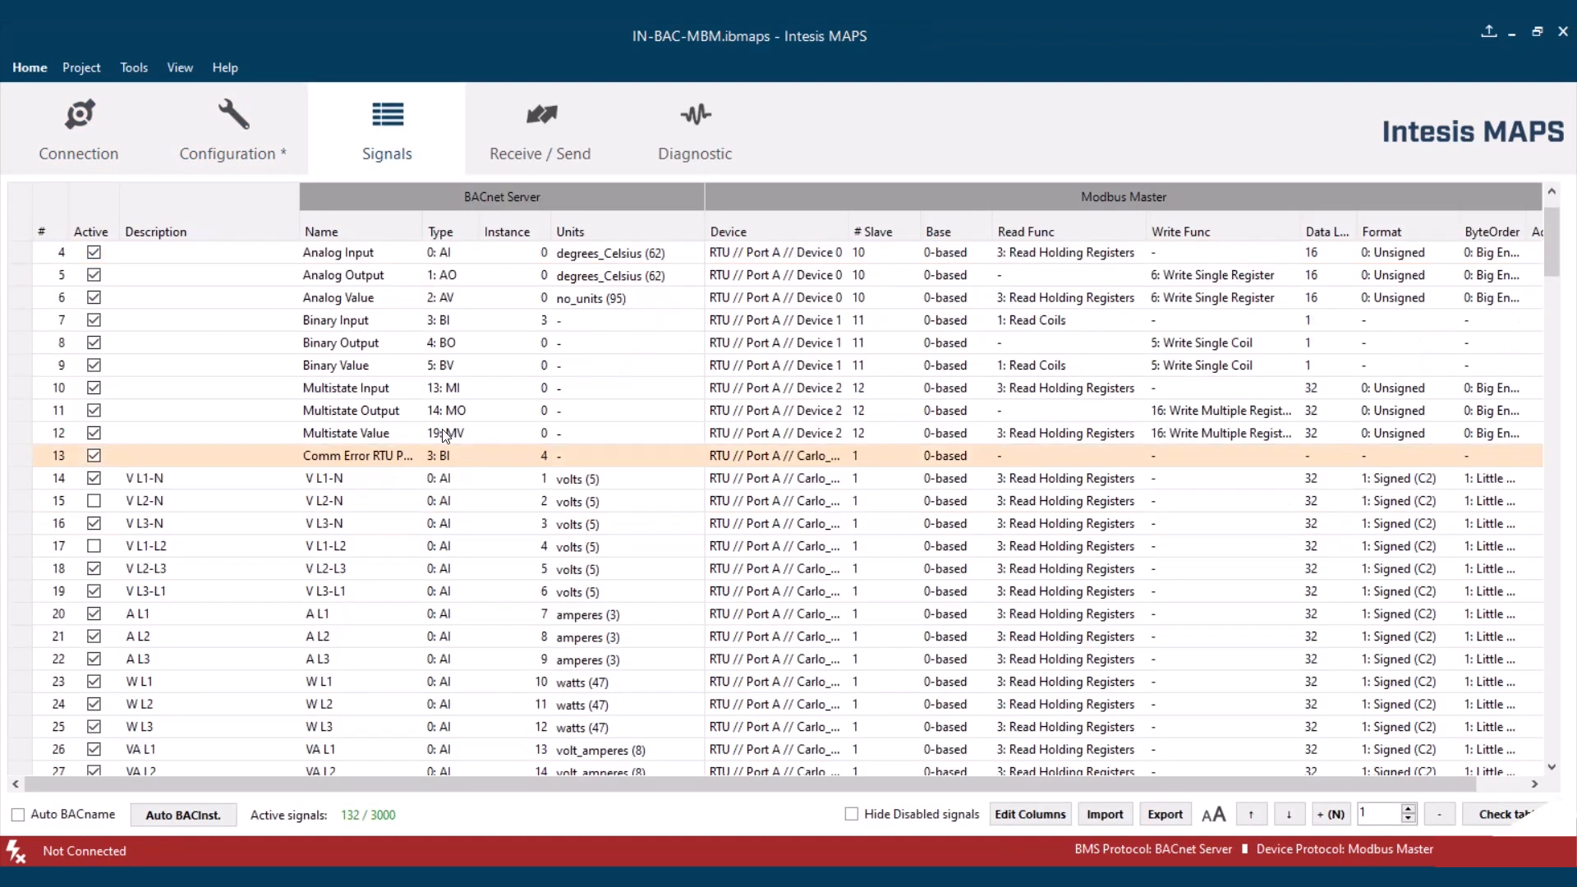
pyautogui.scroll(-9, 444, 435)
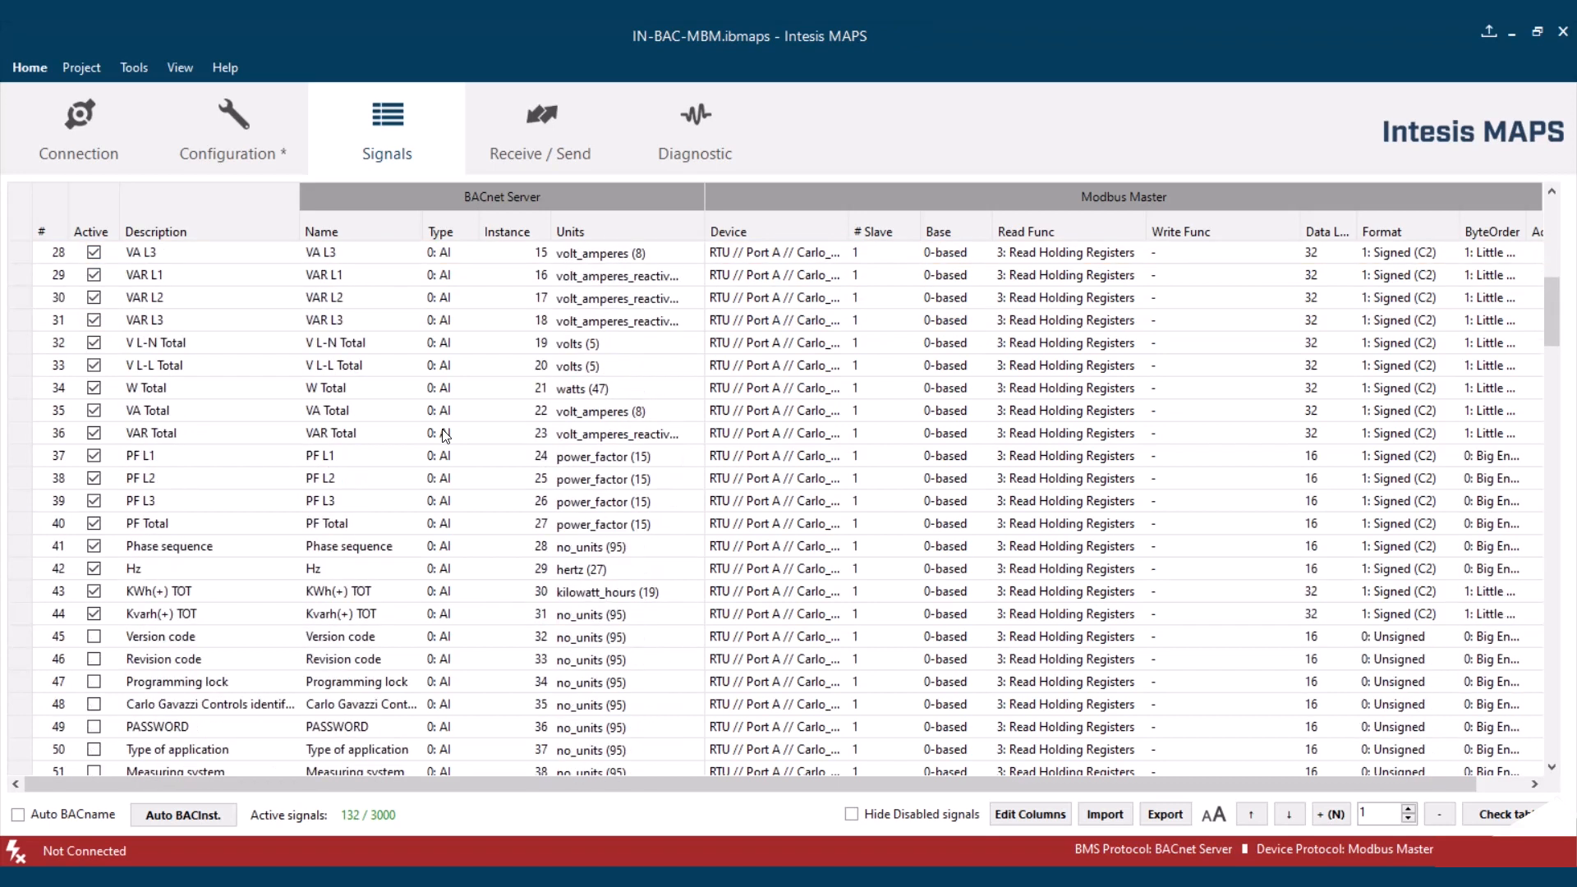
pyautogui.scroll(10, 443, 435)
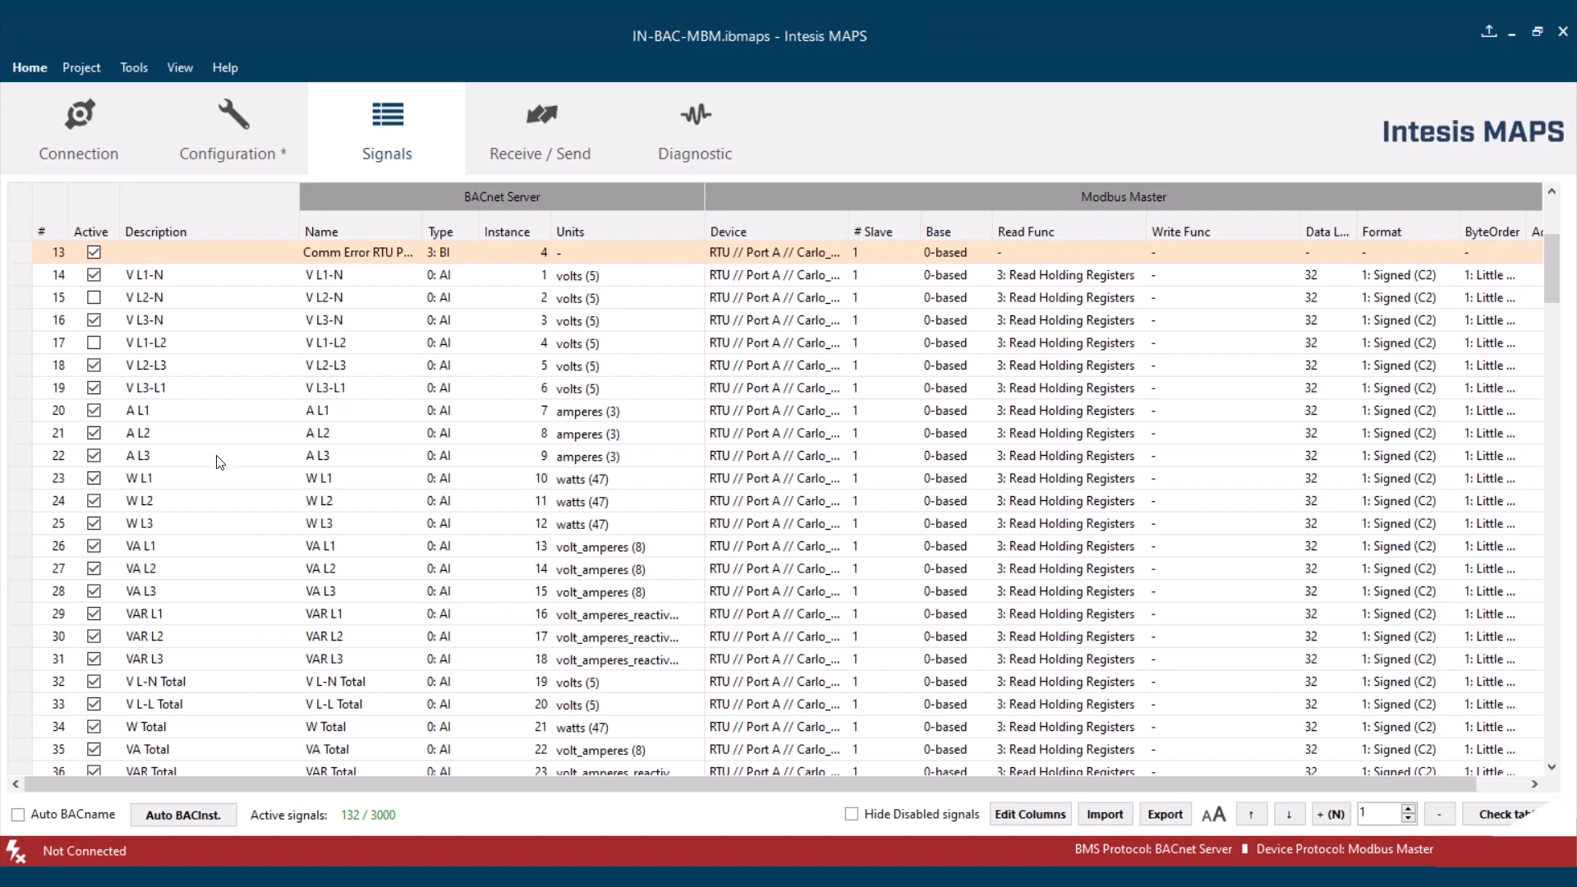
pyautogui.click(96, 413)
pyautogui.click(94, 388)
pyautogui.click(93, 365)
pyautogui.click(94, 343)
pyautogui.moveTo(88, 365); pyautogui.dragTo(88, 415)
pyautogui.click(96, 412)
pyautogui.scroll(-2, 298, 523)
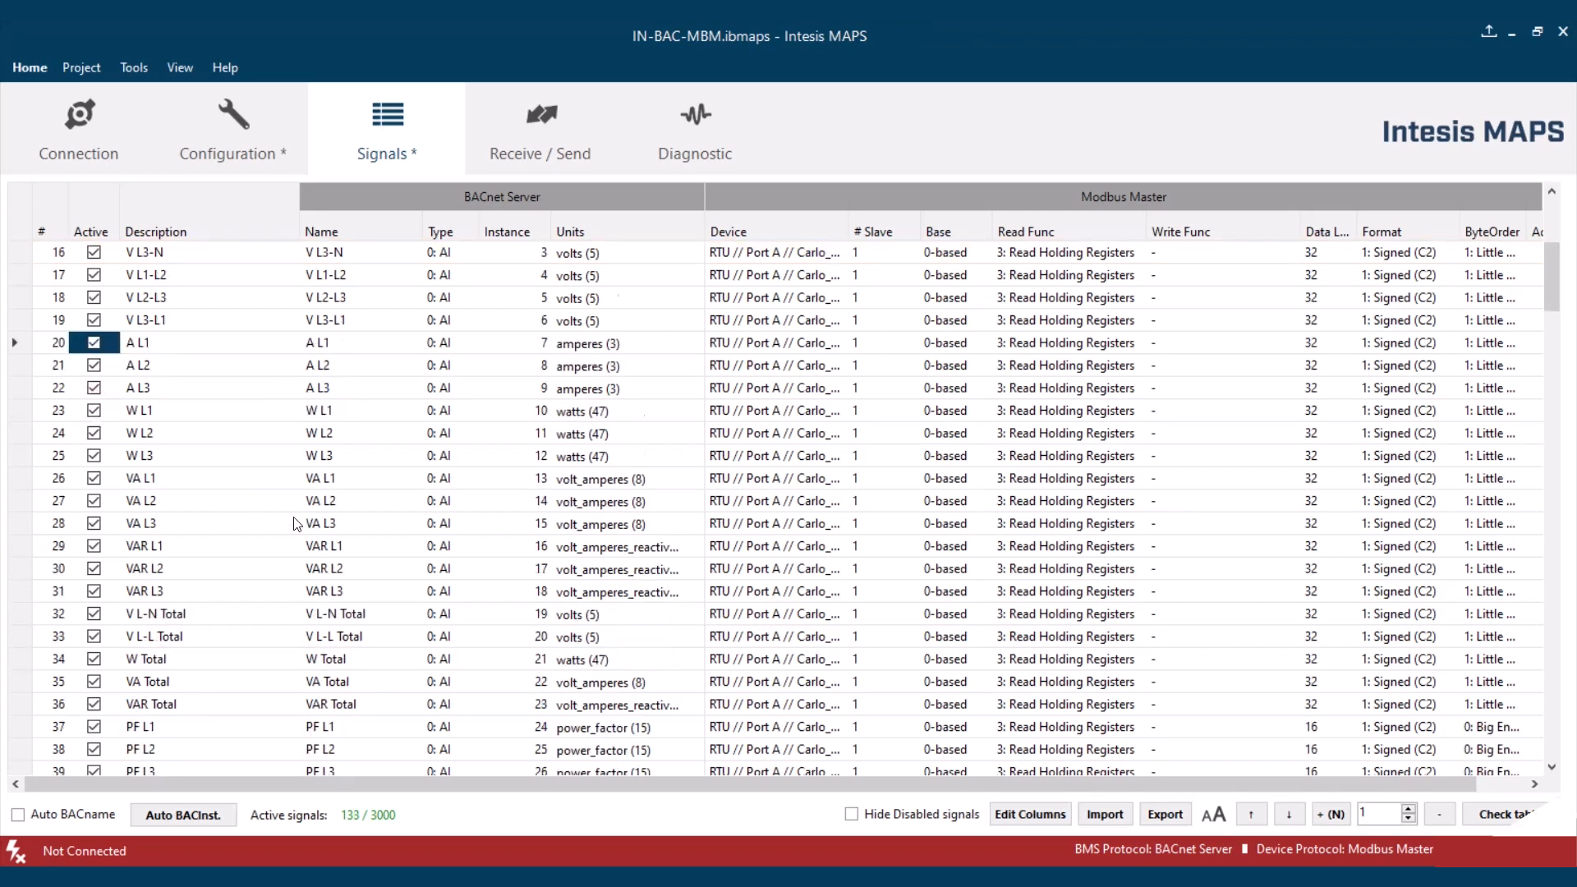
pyautogui.scroll(-1, 298, 523)
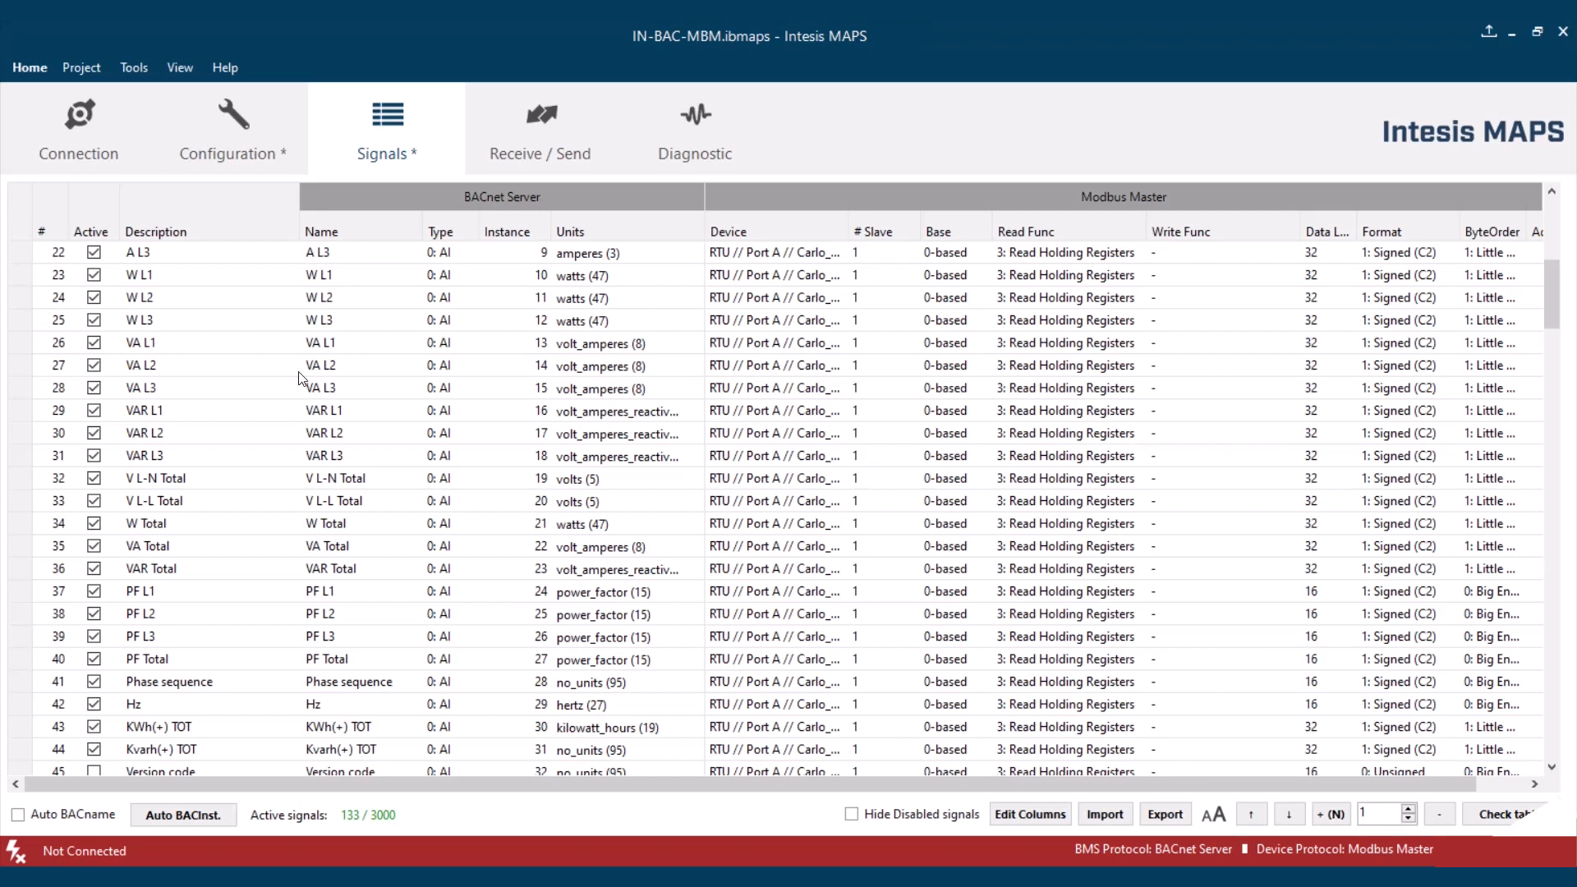
# - Load the project ME-AC-MBS-1_to_BACnet.ibmaps from the IBOX-BAC-MBM folder without saving the current project
pyautogui.click(69, 67)
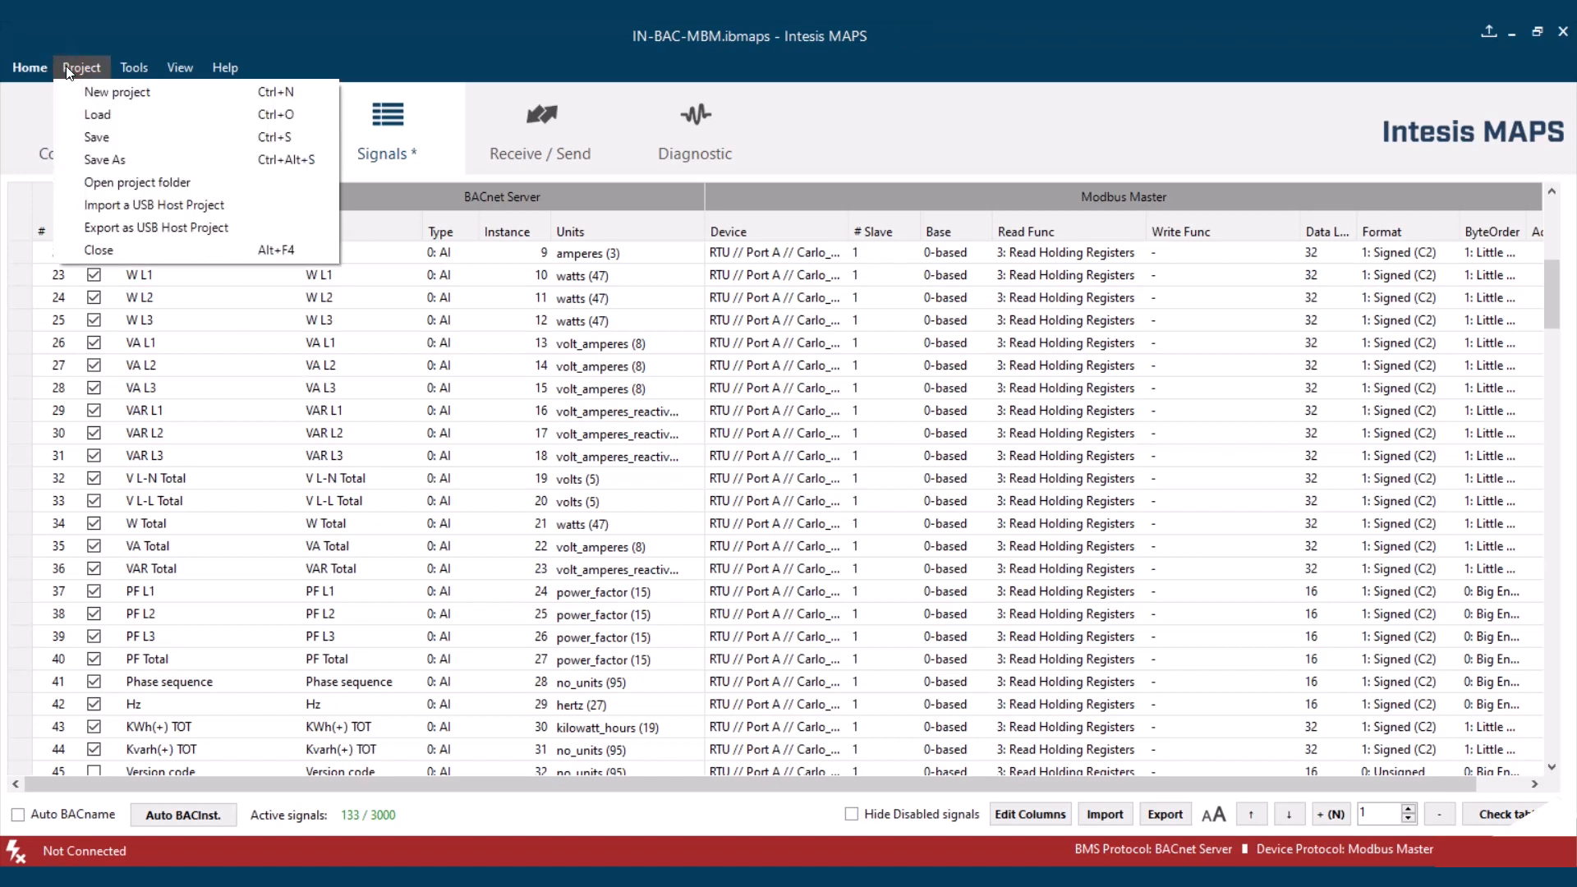
pyautogui.click(85, 114)
pyautogui.click(931, 500)
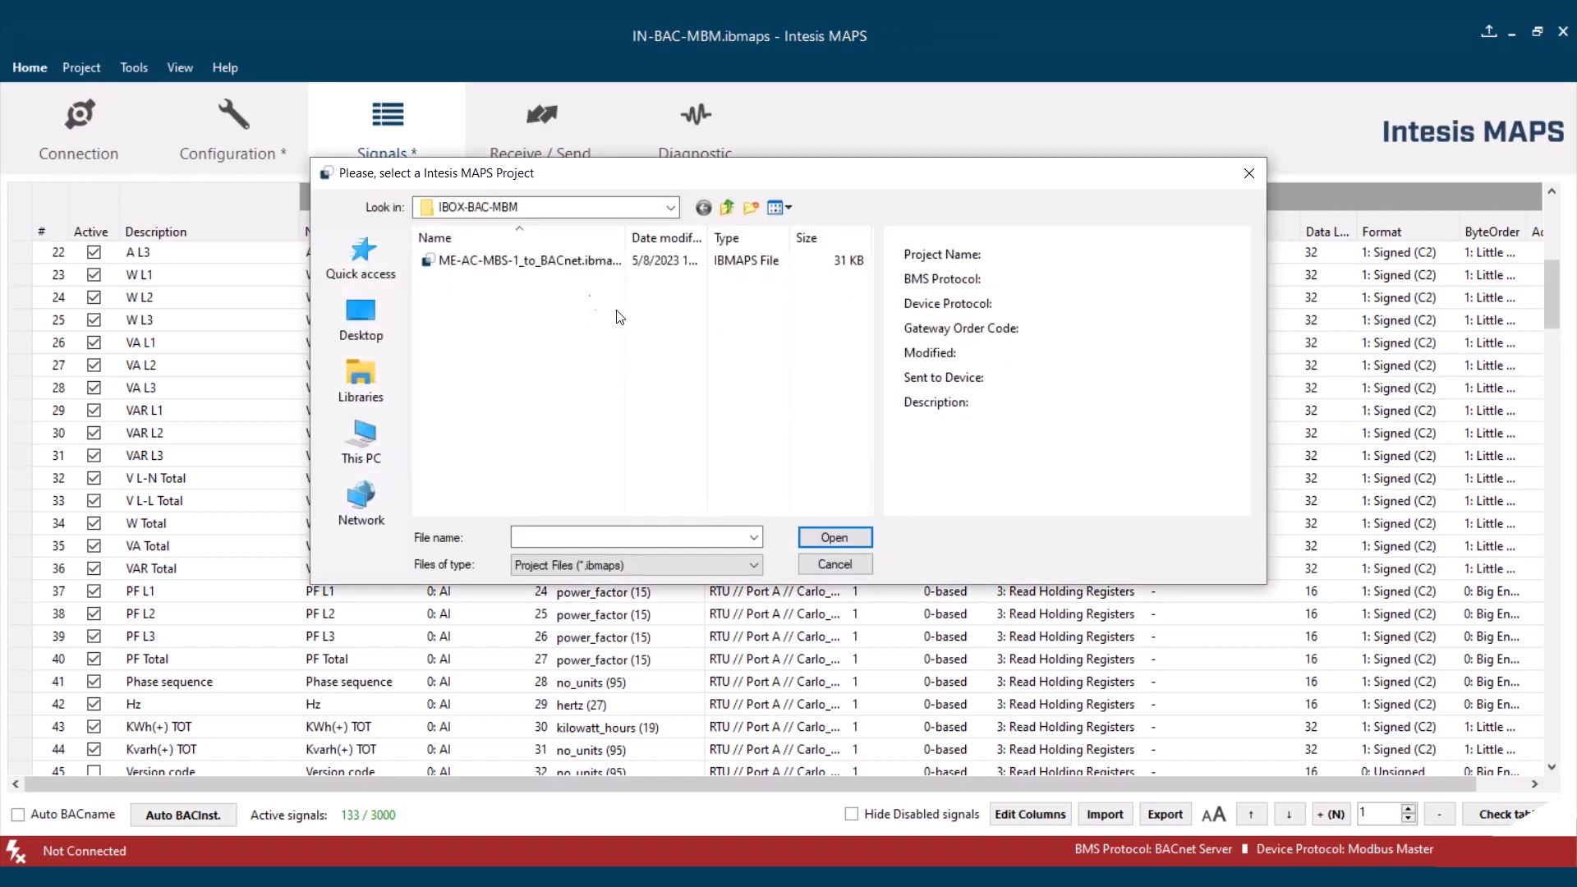
pyautogui.click(542, 261)
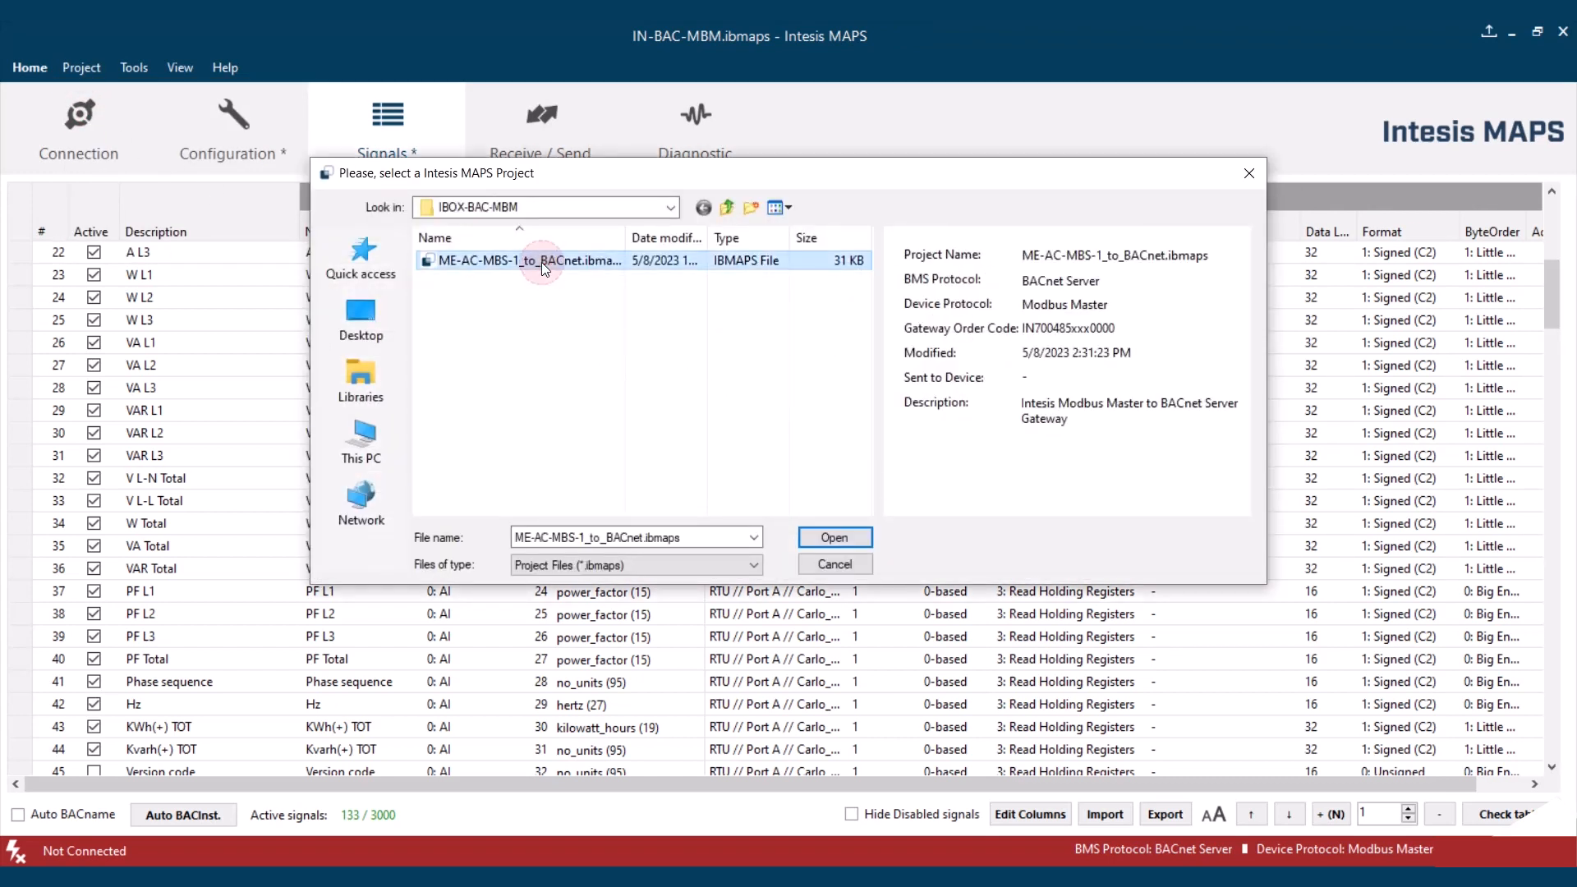
pyautogui.click(841, 540)
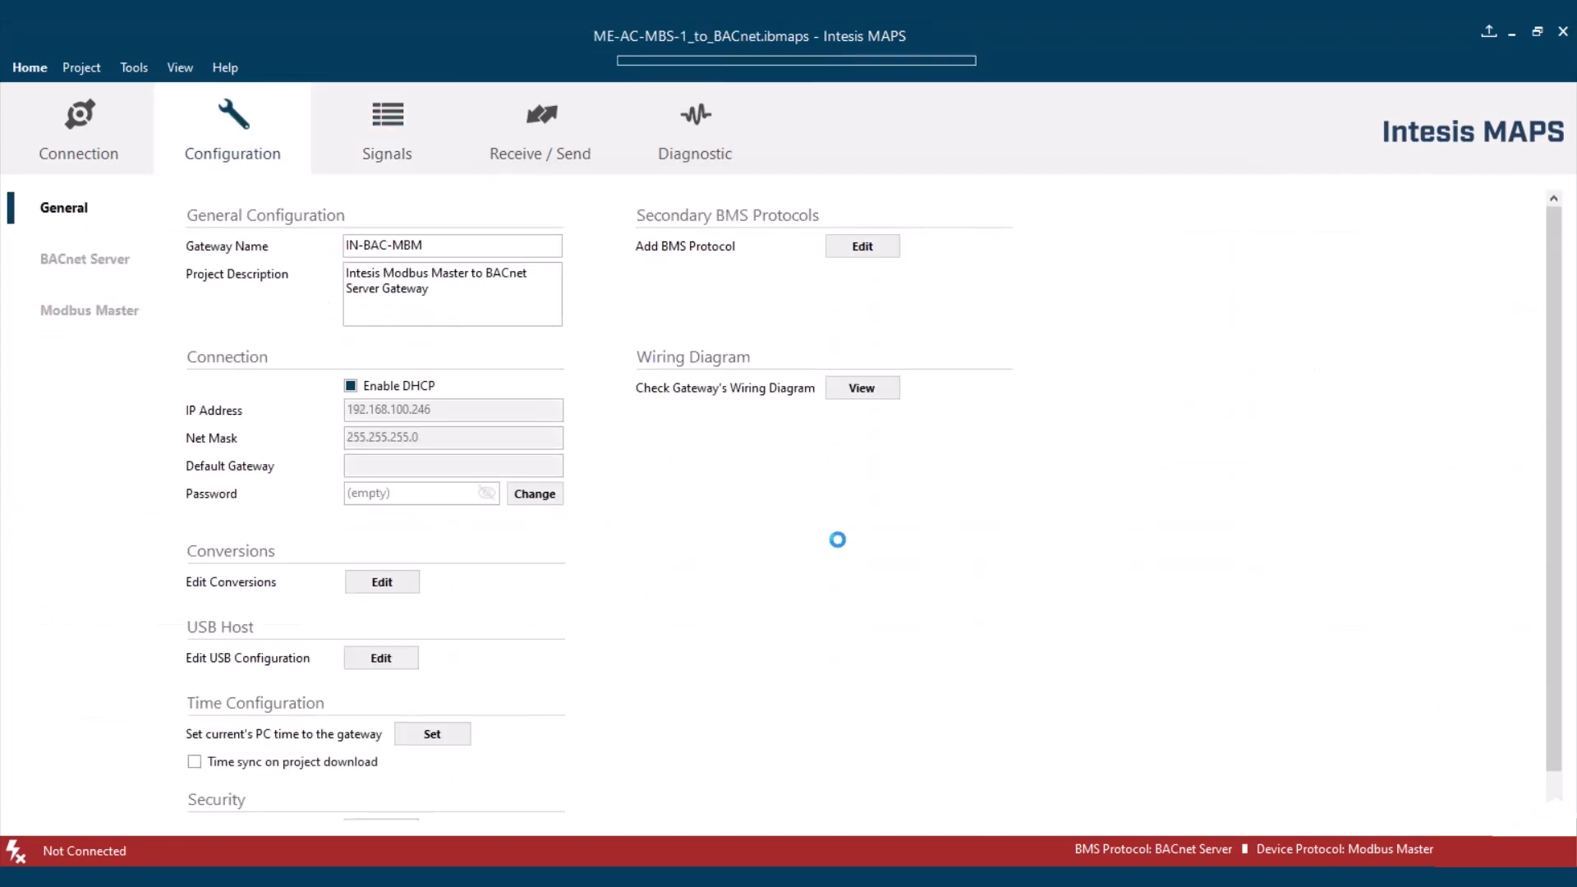
# - Rename Device 0 on RTU Port A as ME-AC-MBS-1 and set its manufacturer to INTESIS
pyautogui.click(108, 318)
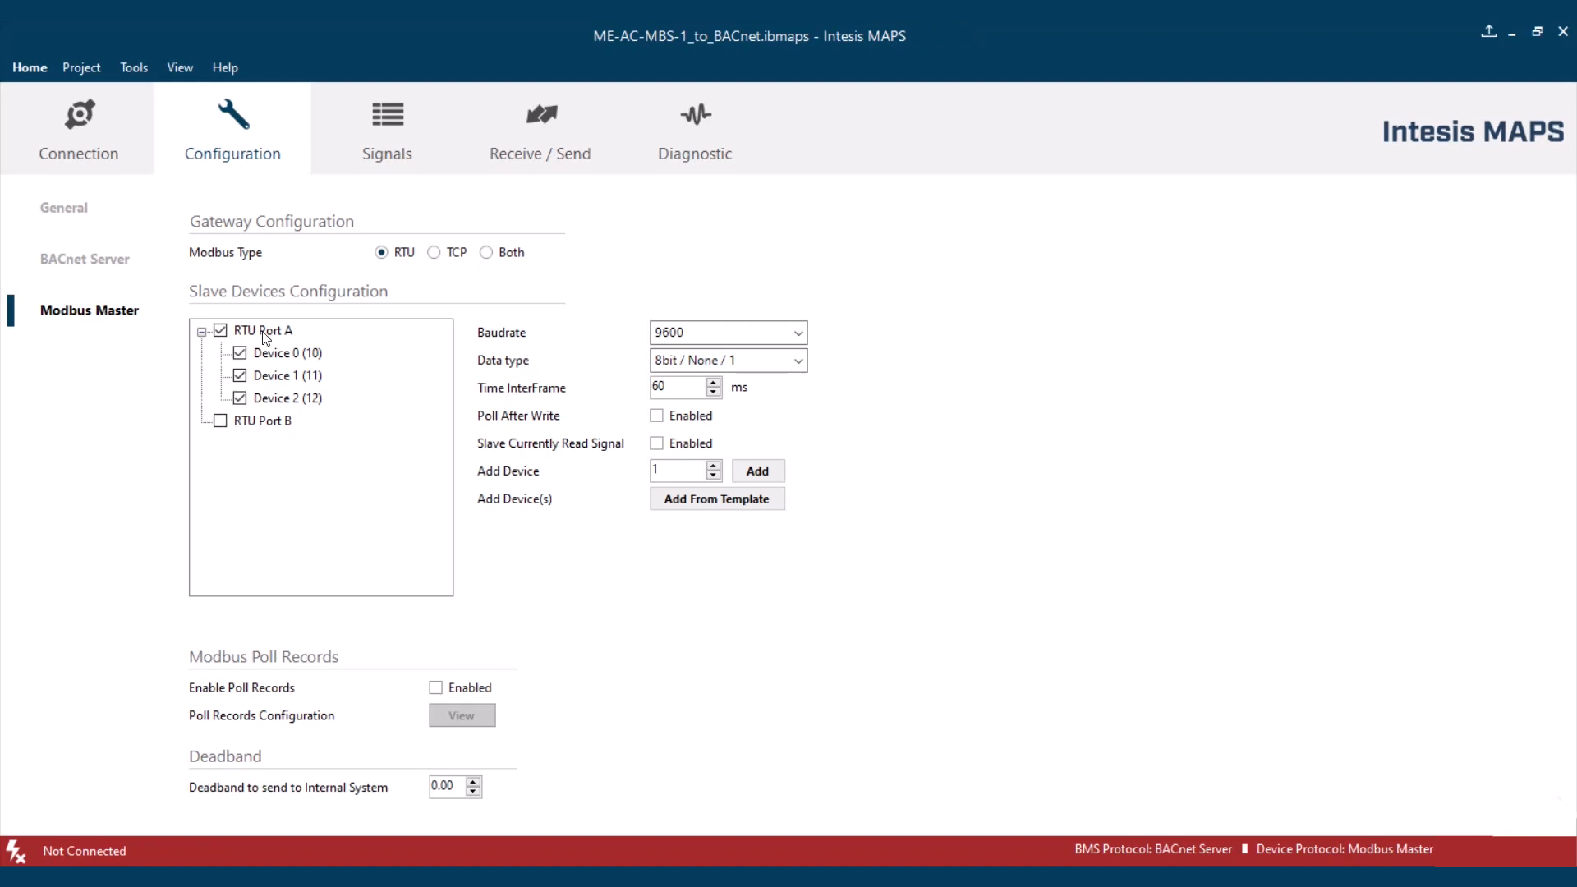
pyautogui.click(282, 353)
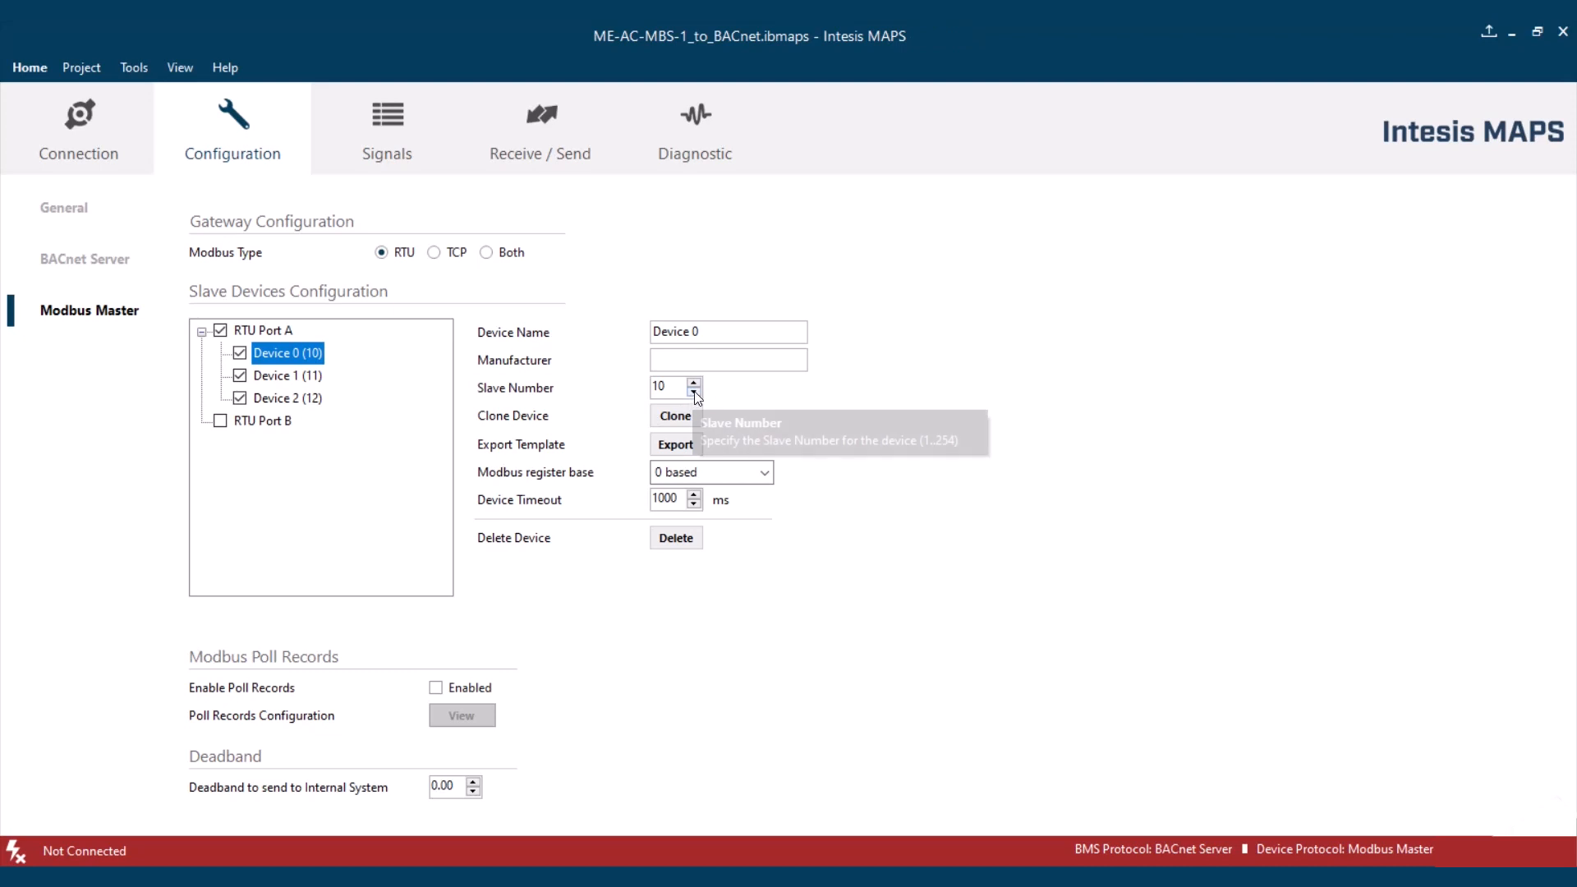
pyautogui.click(702, 333)
pyautogui.moveTo(702, 333); pyautogui.dragTo(633, 334)
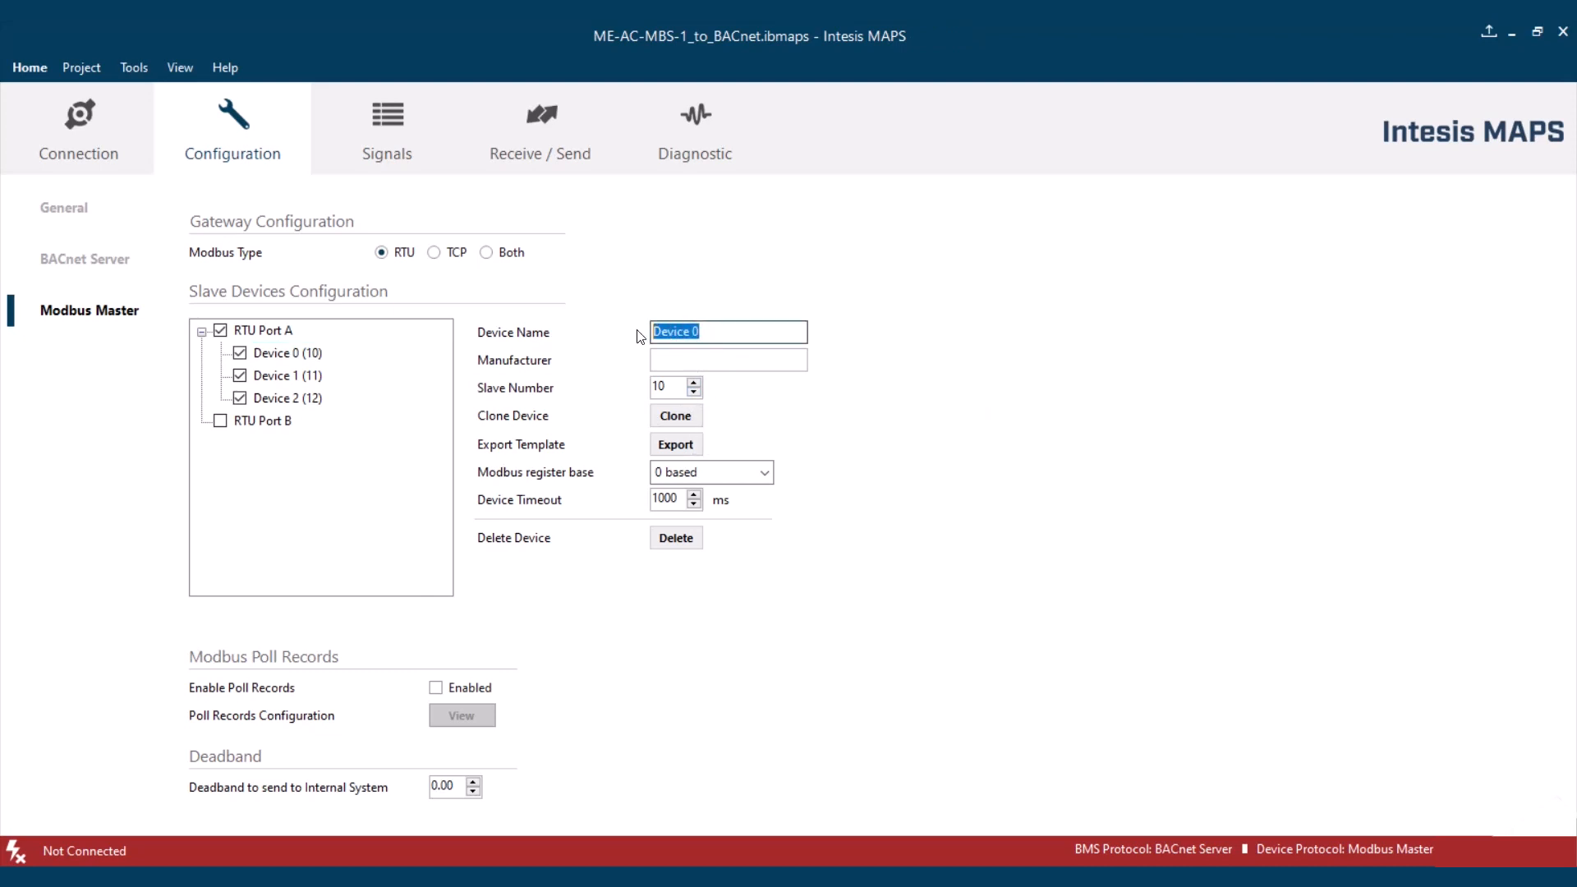
pyautogui.write('ME-AC-MBS-1')
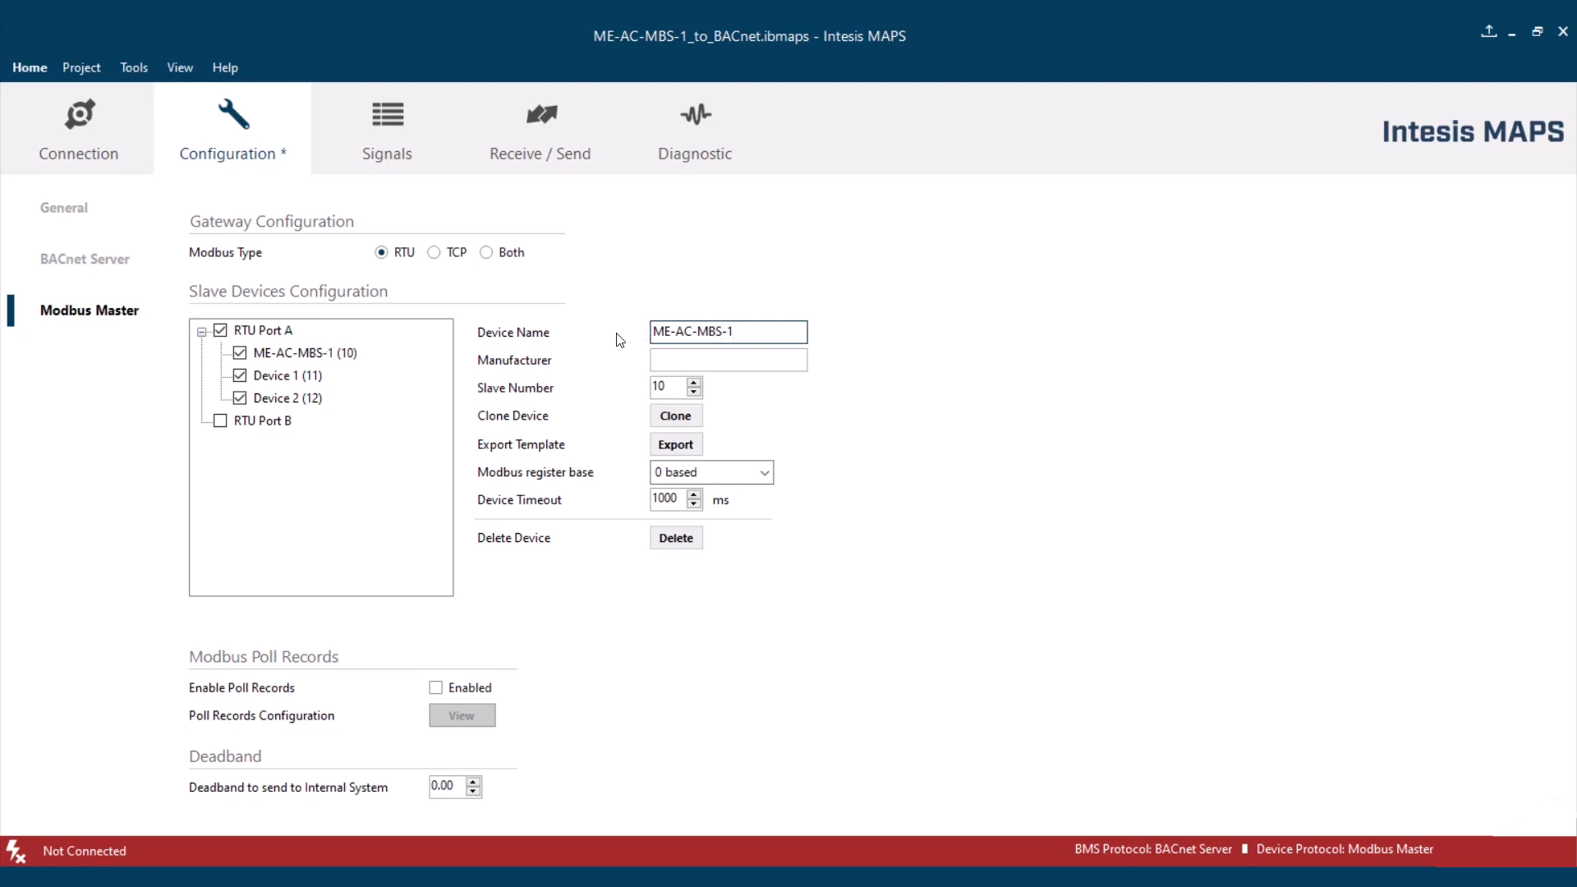
pyautogui.click(689, 359)
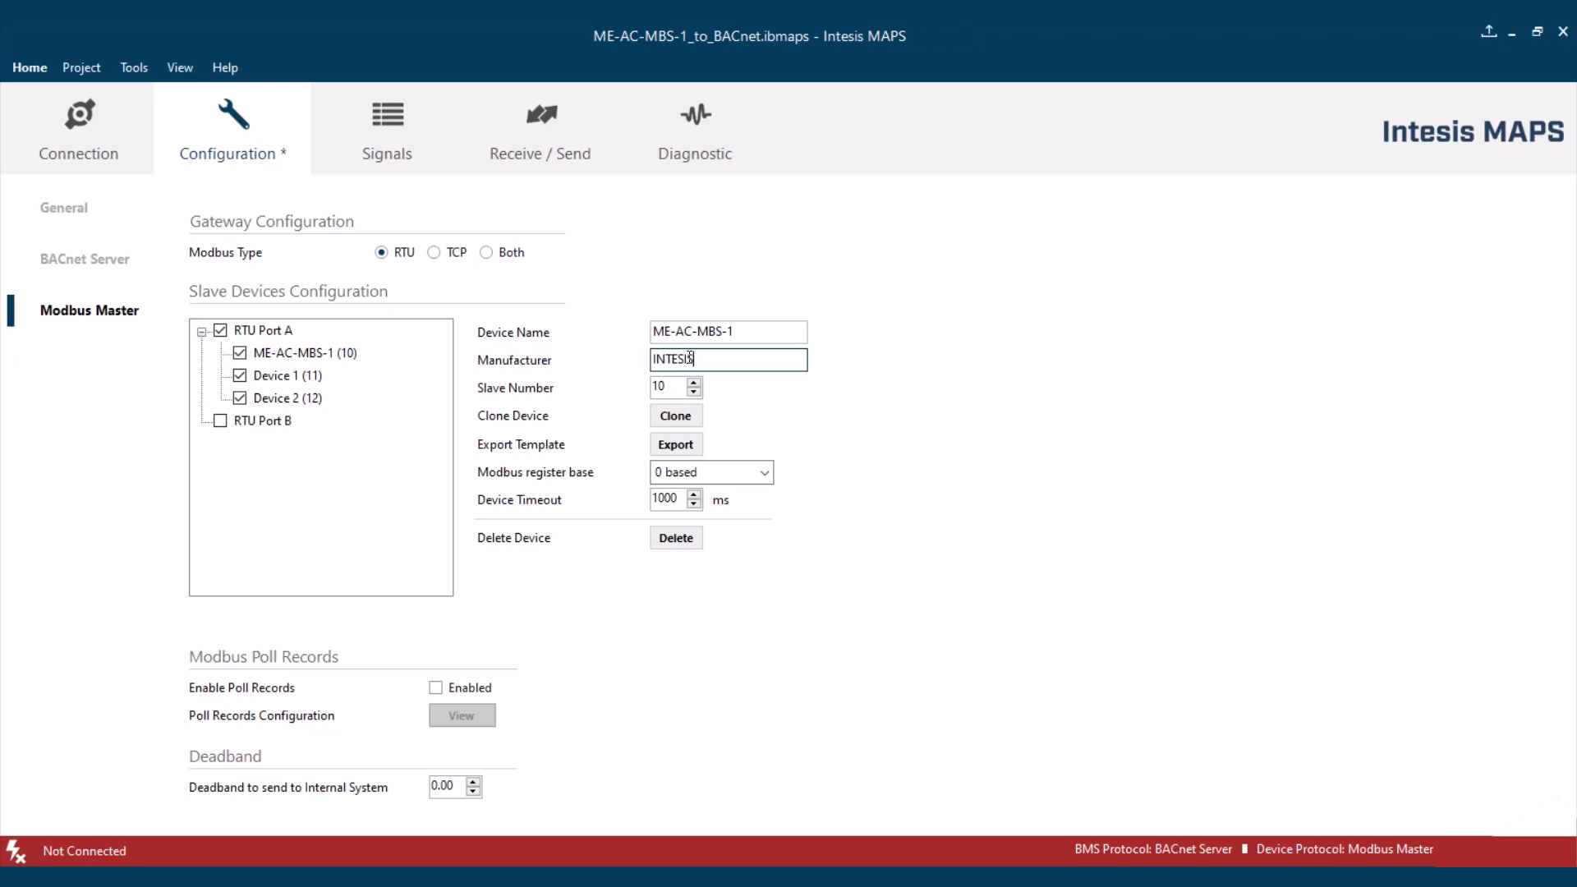
# - Copy the device name ME-AC-MBS-1 and check the device's entries in the signals table
pyautogui.moveTo(764, 330); pyautogui.dragTo(617, 333)
pyautogui.hotkey('ctrl', 'c')
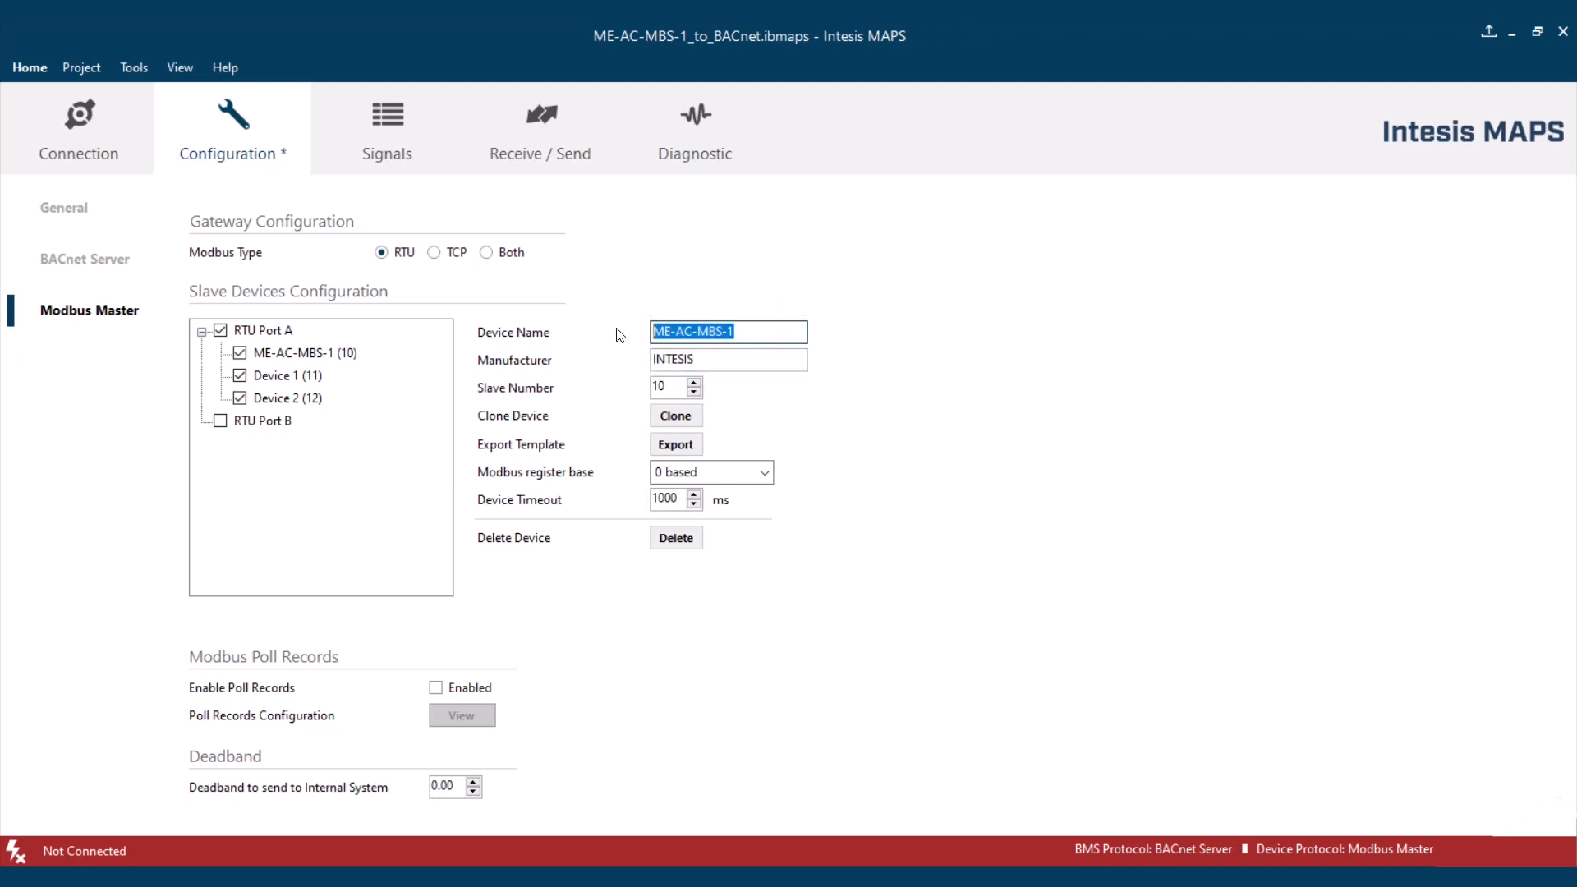
pyautogui.click(376, 127)
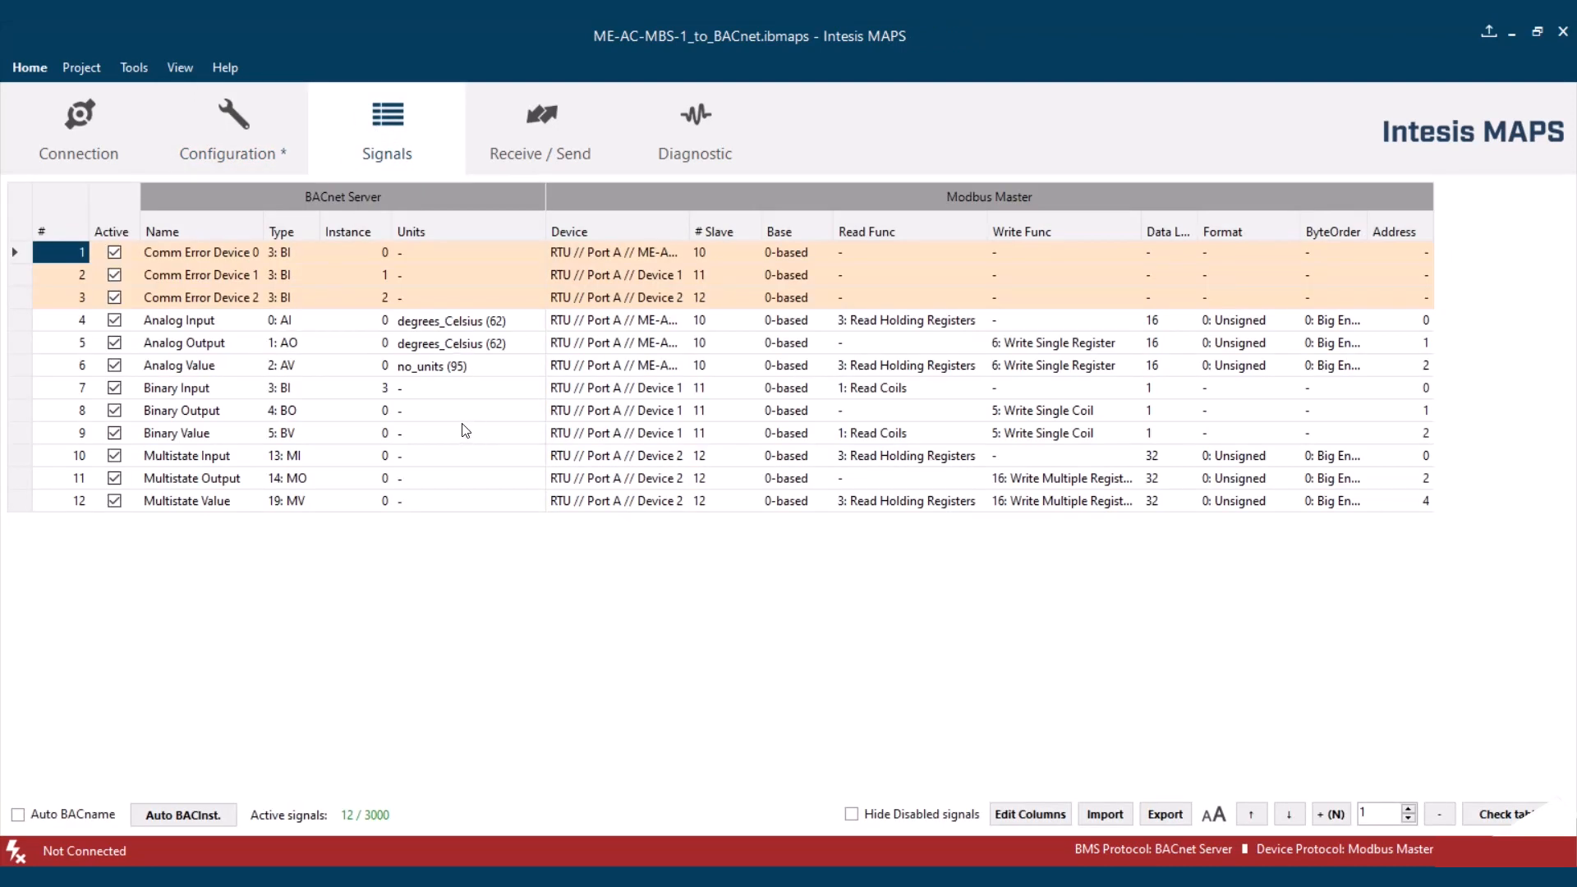
pyautogui.click(232, 118)
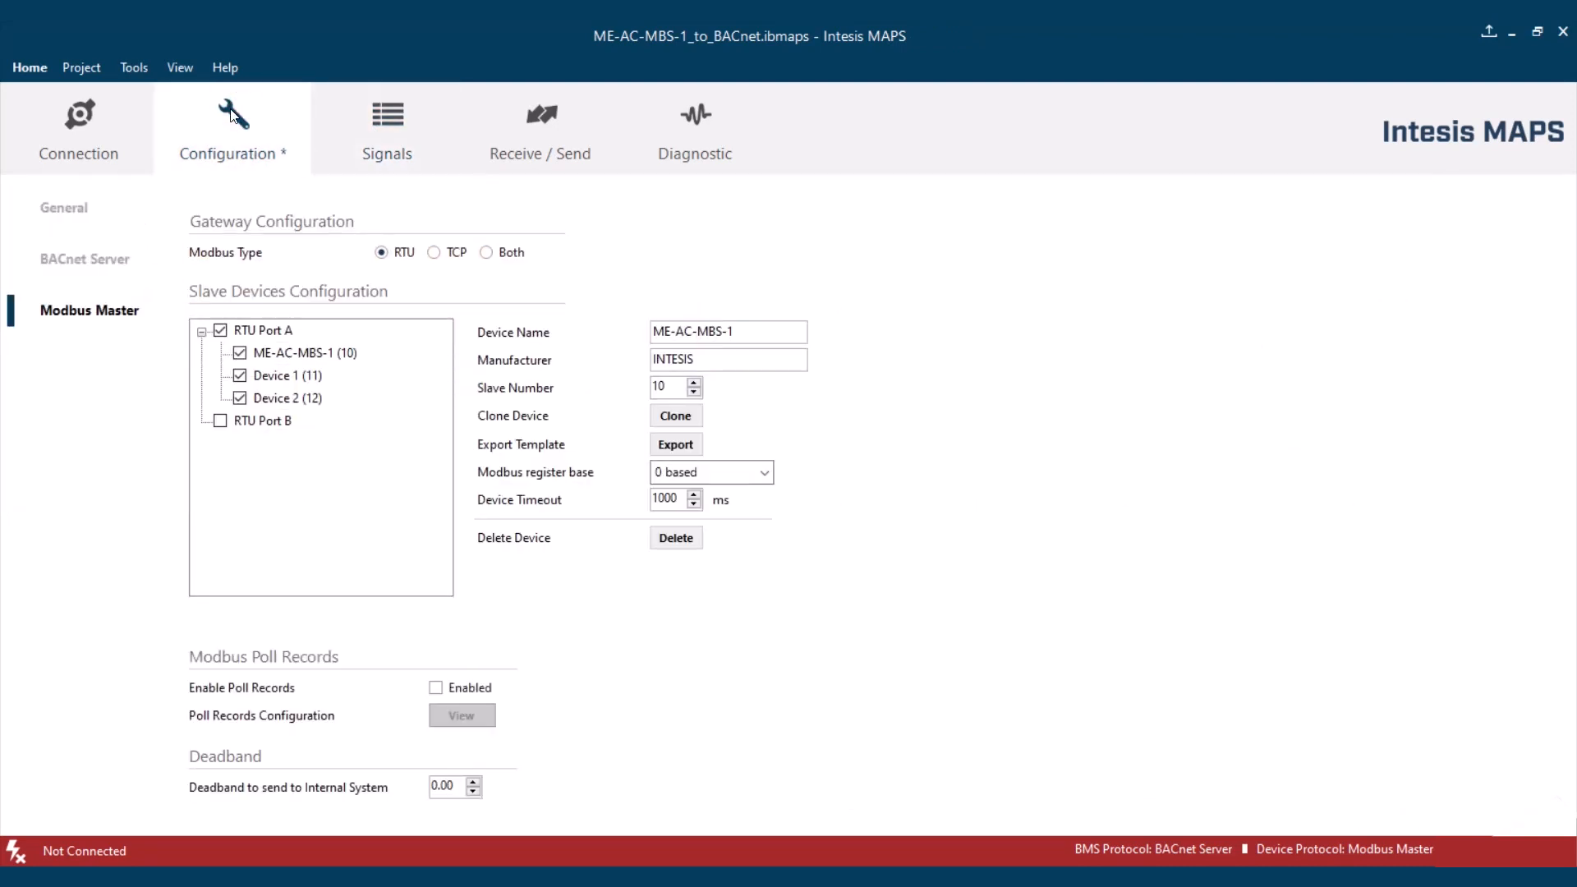
# - Export the ME-AC-MBS-1 device as the template file ME-AC-MBS-1.bacmbm, replacing the existing file
pyautogui.click(306, 354)
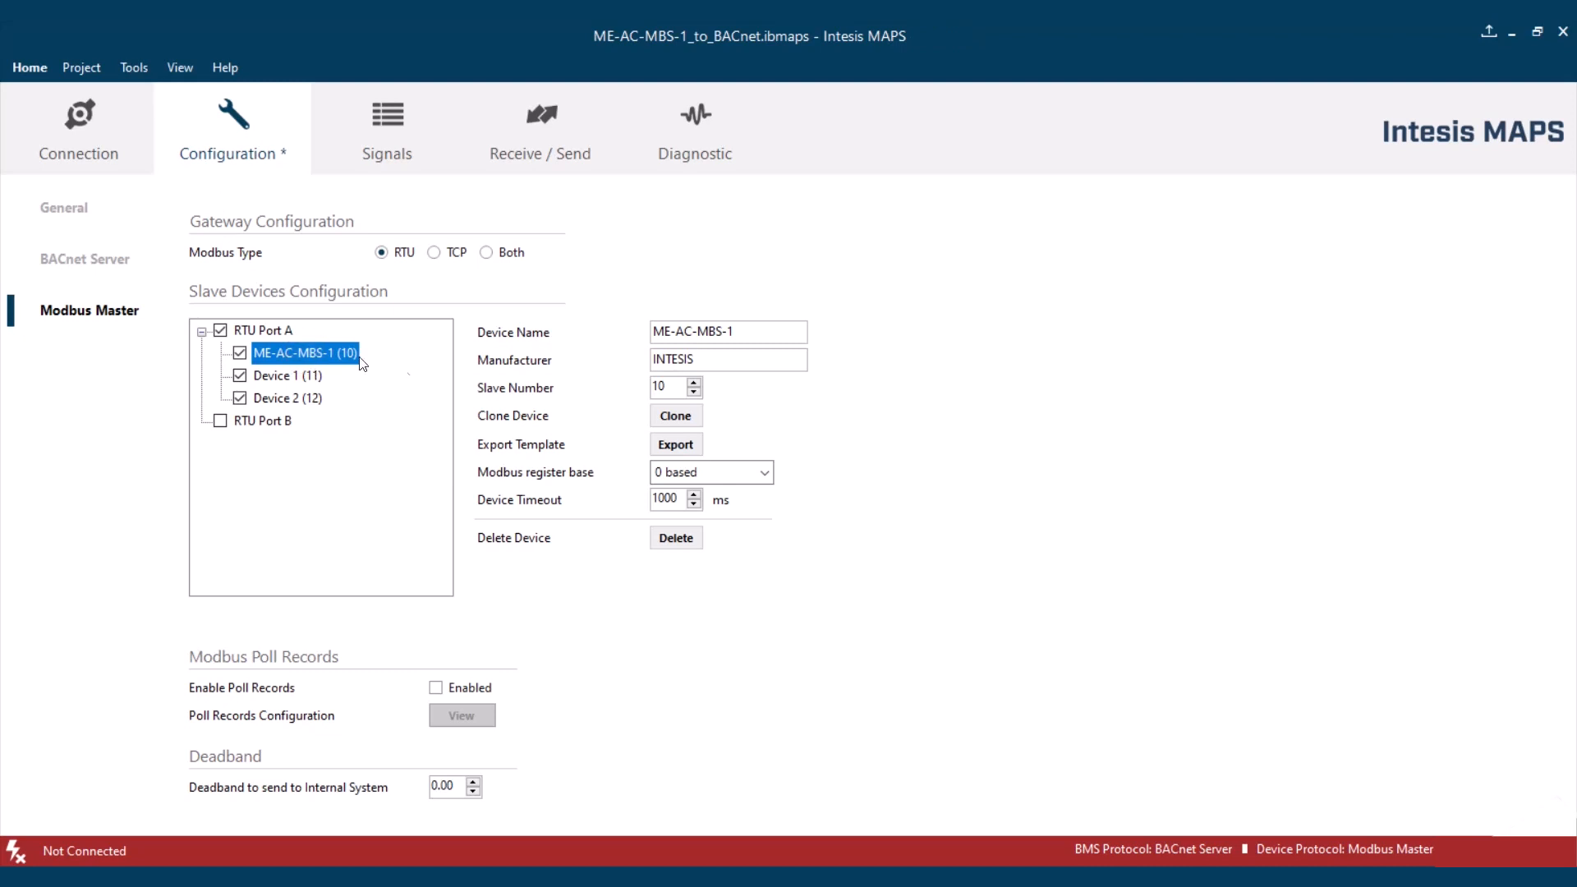
pyautogui.click(672, 445)
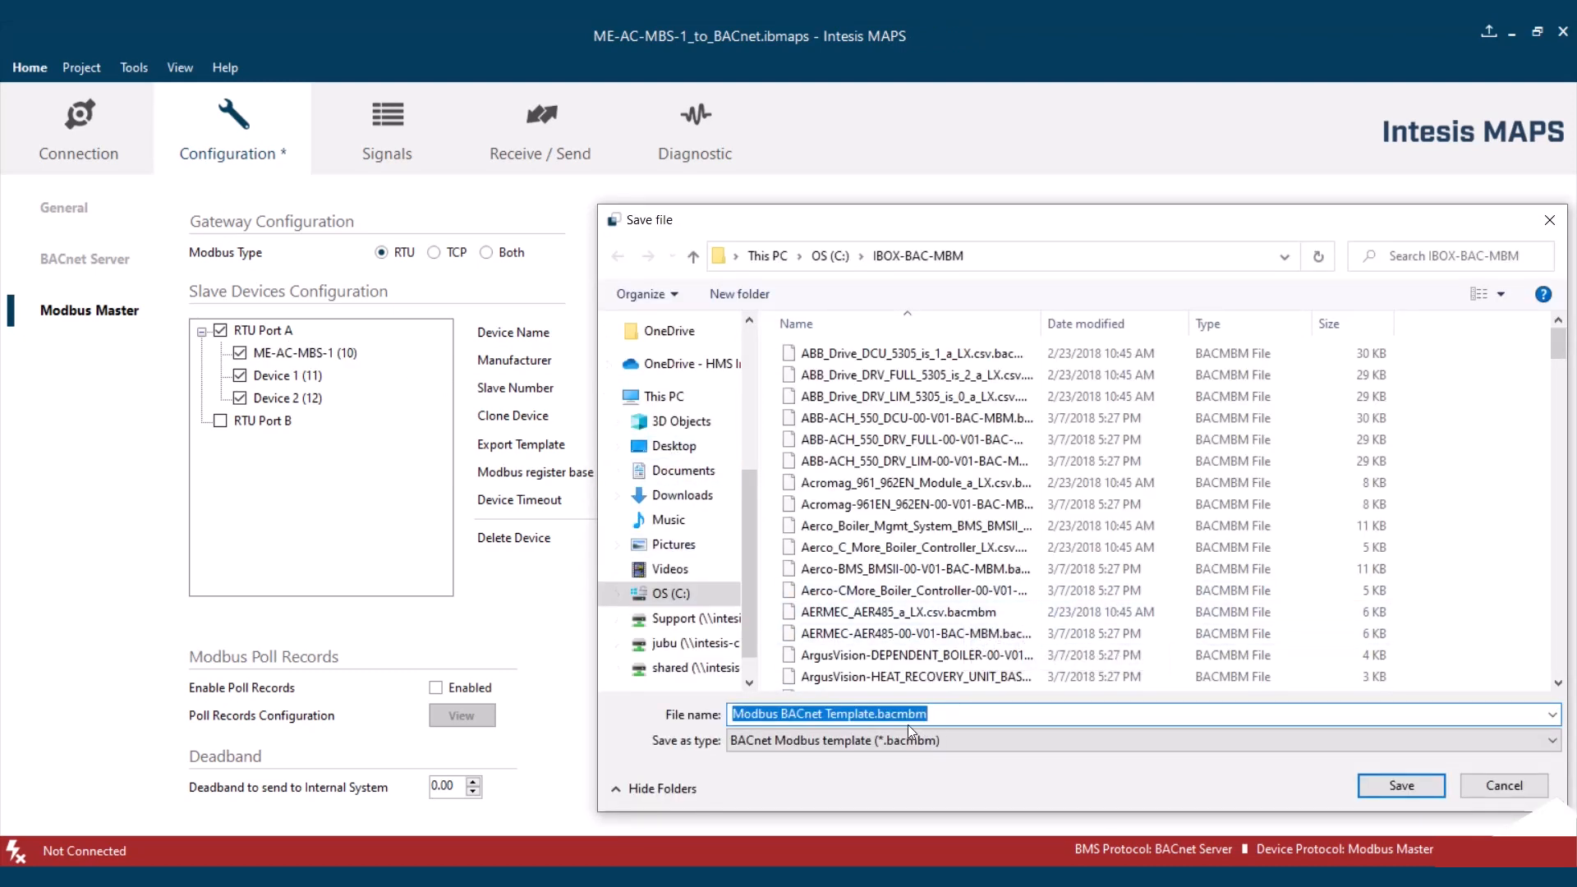
pyautogui.moveTo(873, 717); pyautogui.dragTo(675, 721)
pyautogui.hotkey('ctrl', 'v')
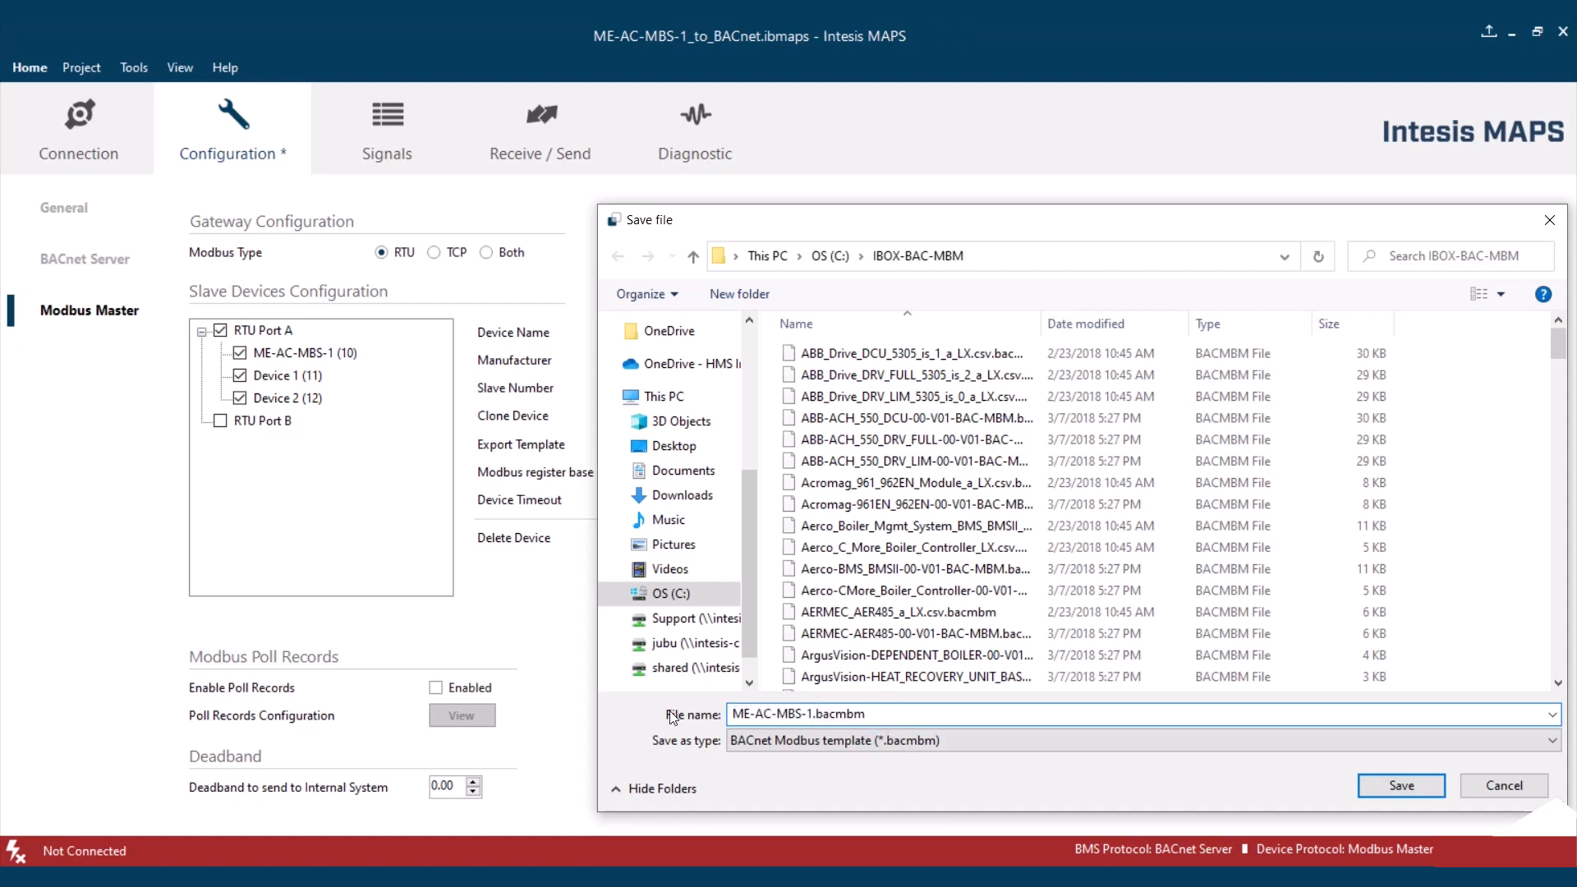
pyautogui.click(1401, 785)
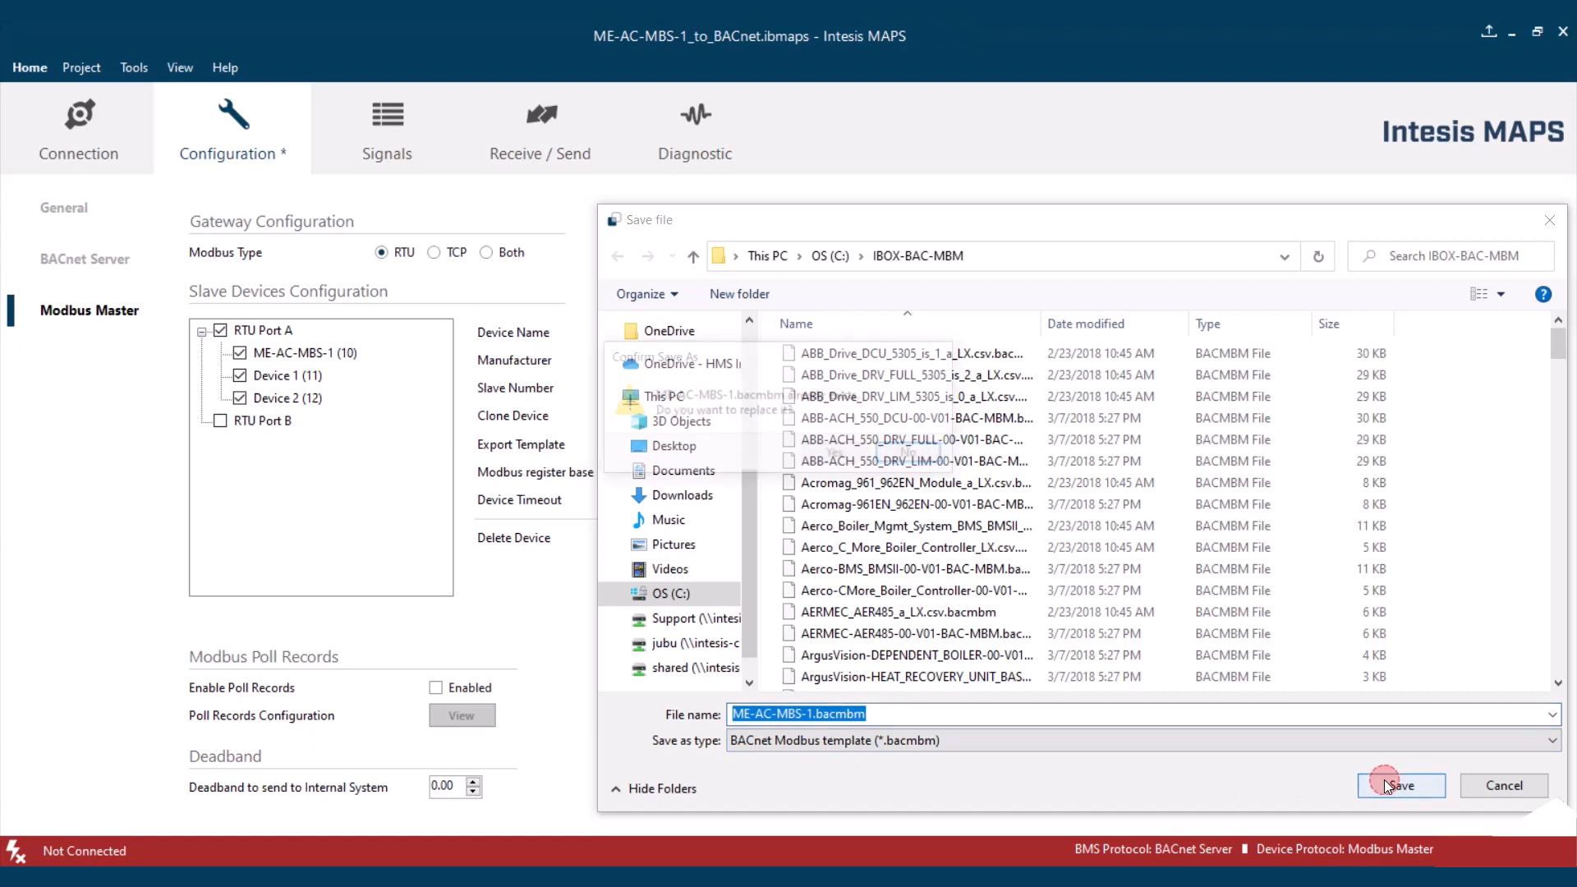
pyautogui.click(835, 456)
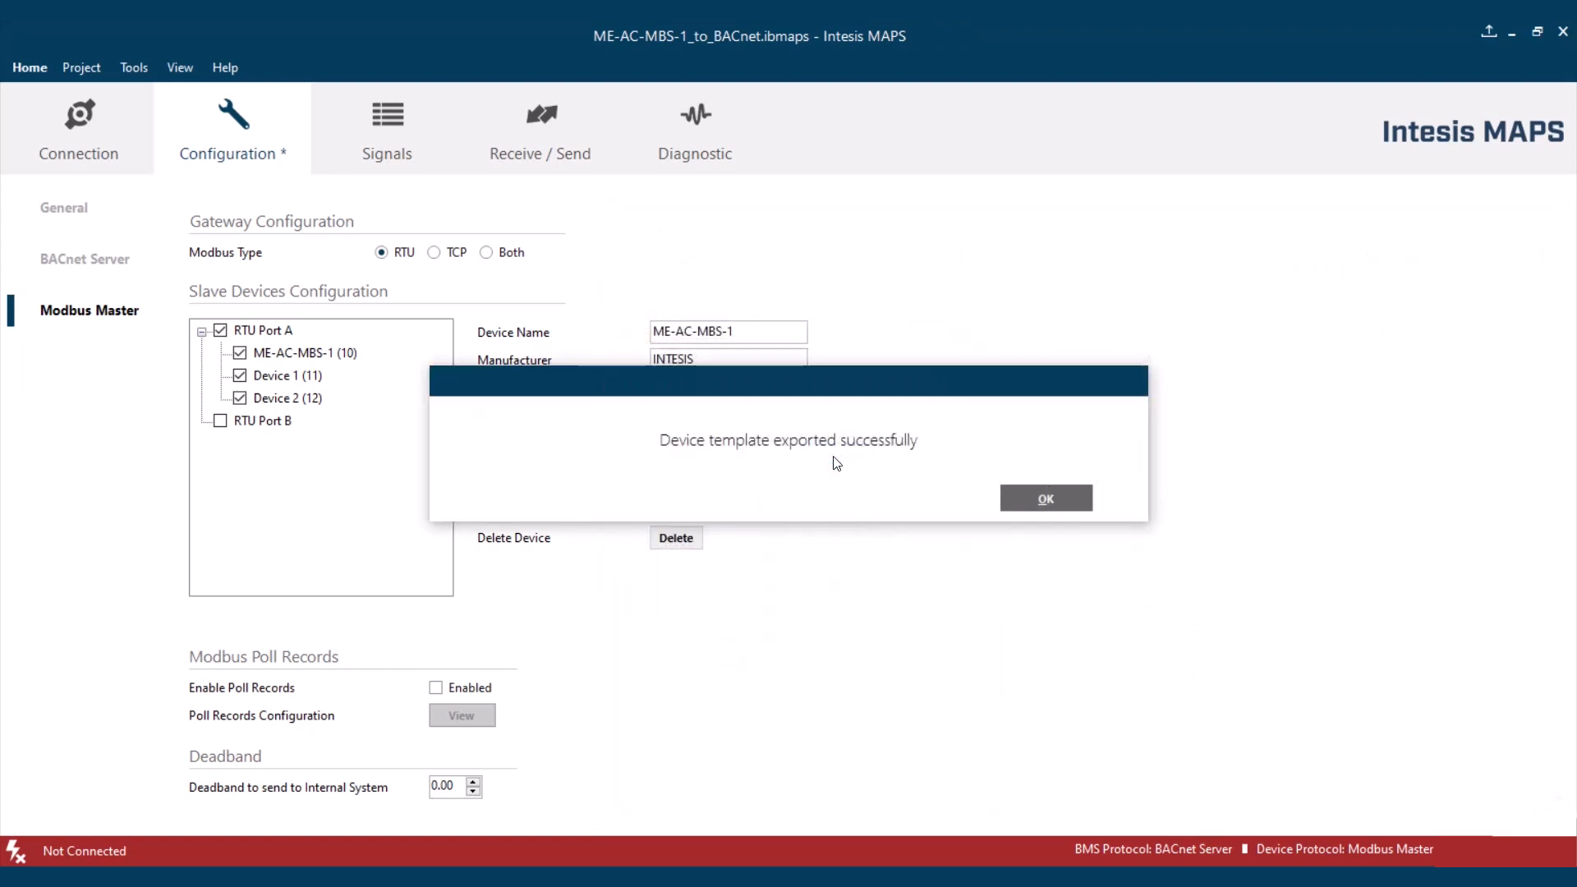
pyautogui.click(1046, 499)
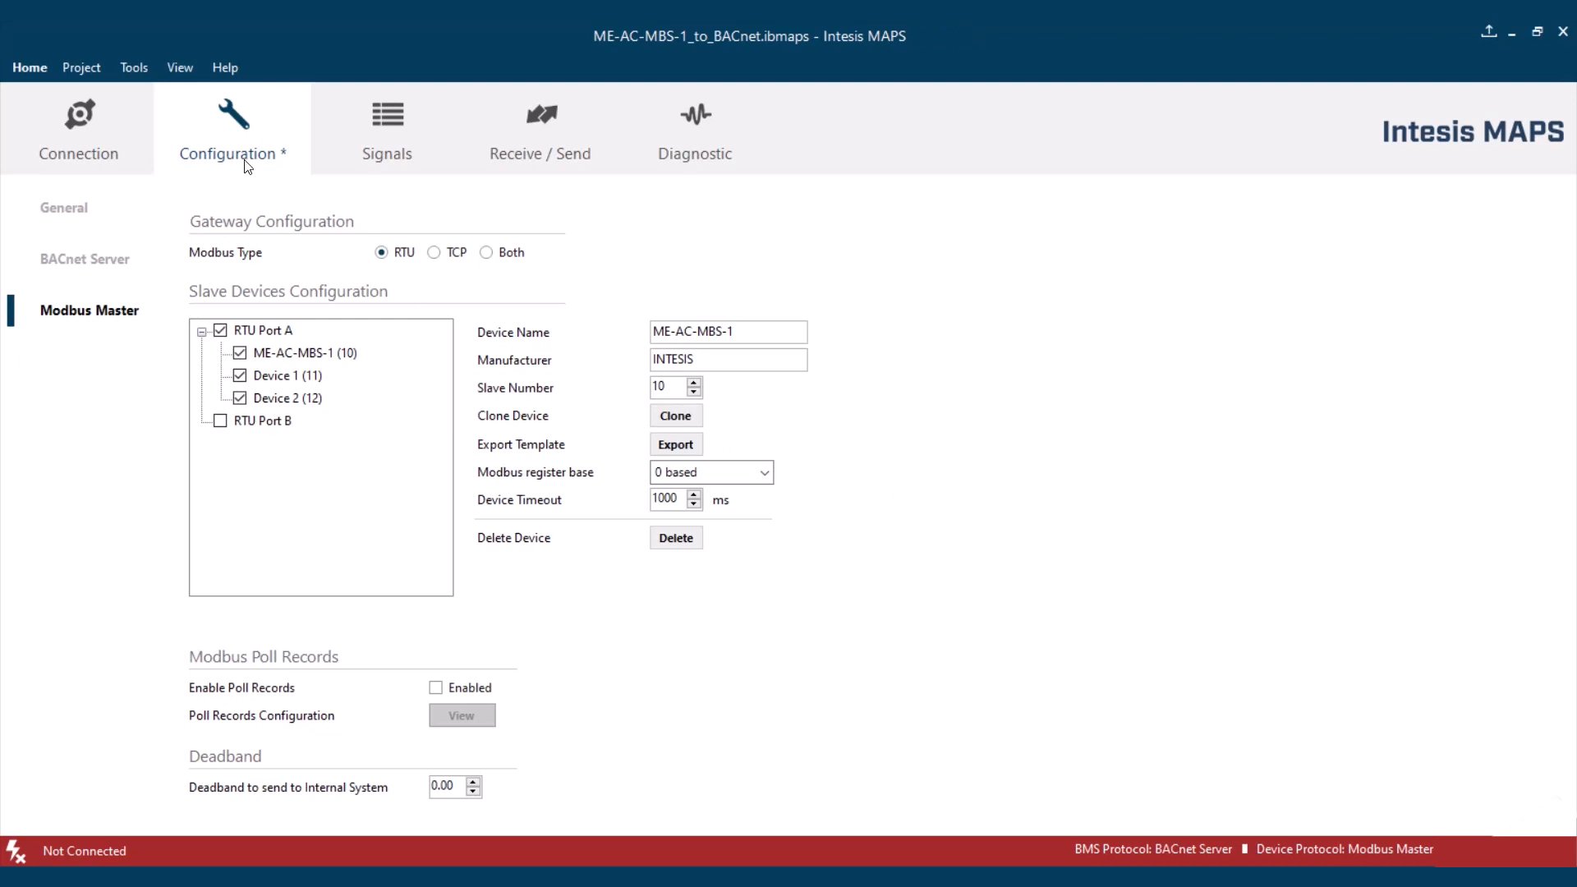
# - Create a new BACnet project from the IN-BAC-MBM template without saving the current project
pyautogui.click(95, 72)
pyautogui.click(106, 92)
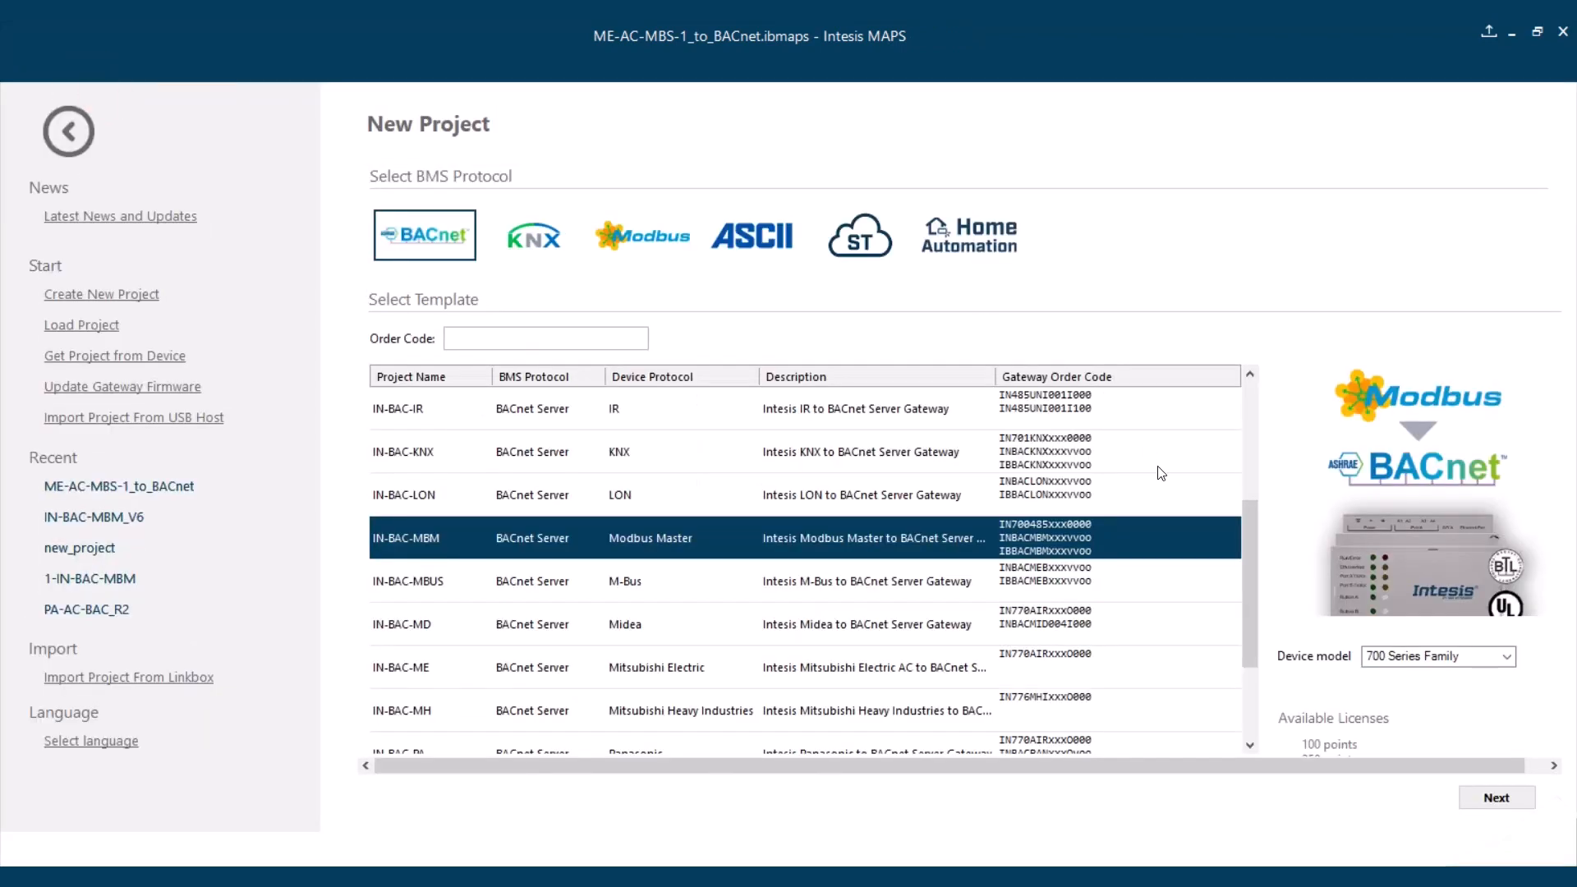
pyautogui.click(1497, 795)
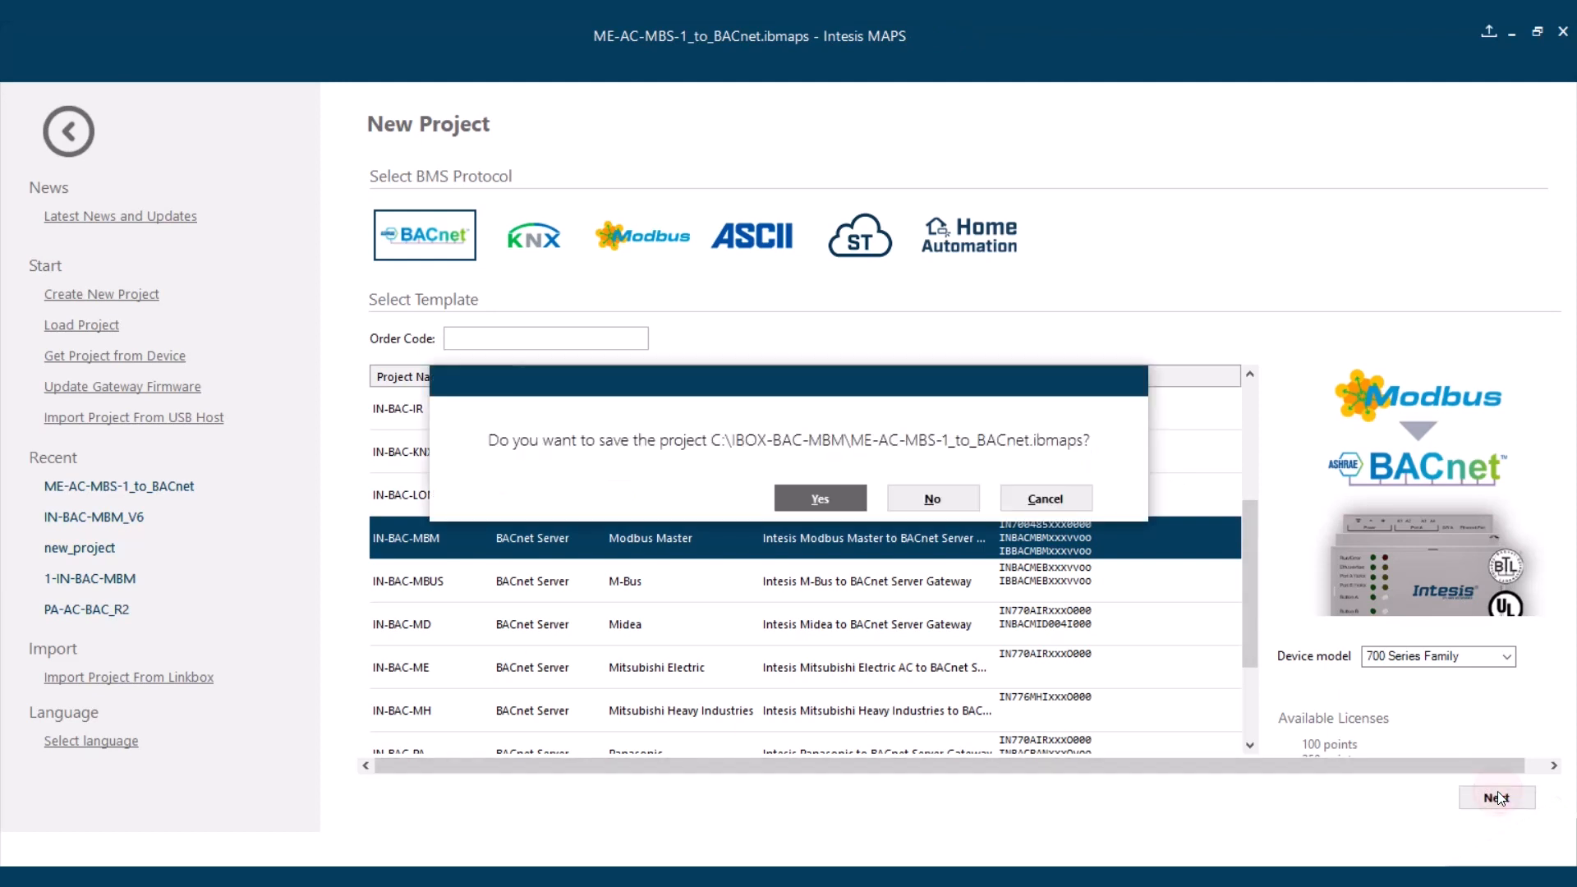
pyautogui.click(931, 502)
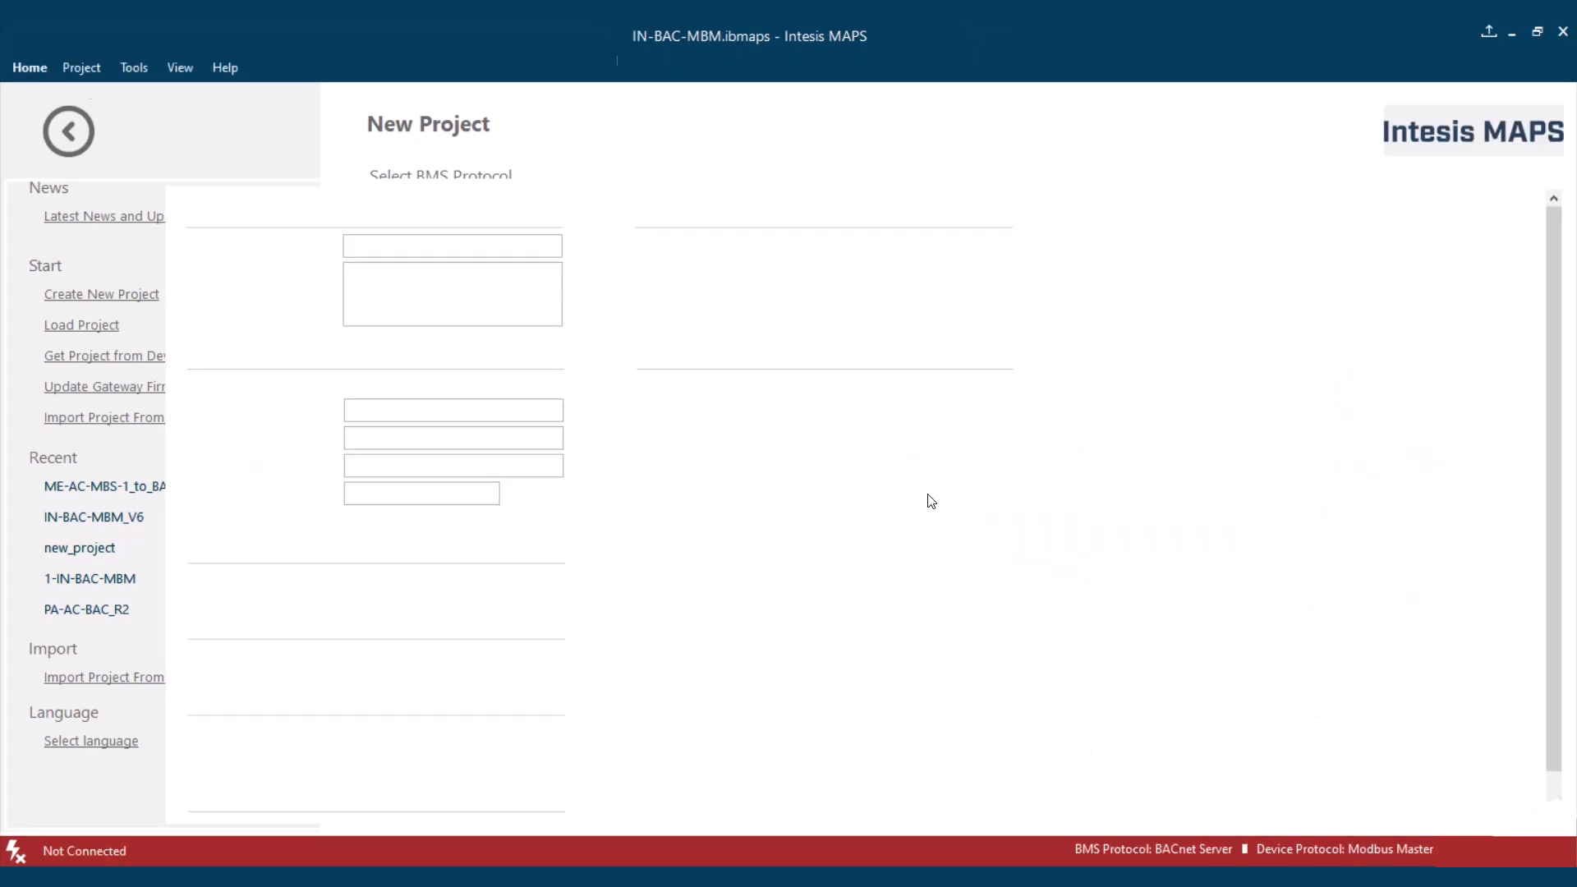
# - Add the ME-AC-MBS-1 device to RTU Port A from the template file ME-AC-MBS-1 (10).bacmbm and review its signals
pyautogui.click(93, 312)
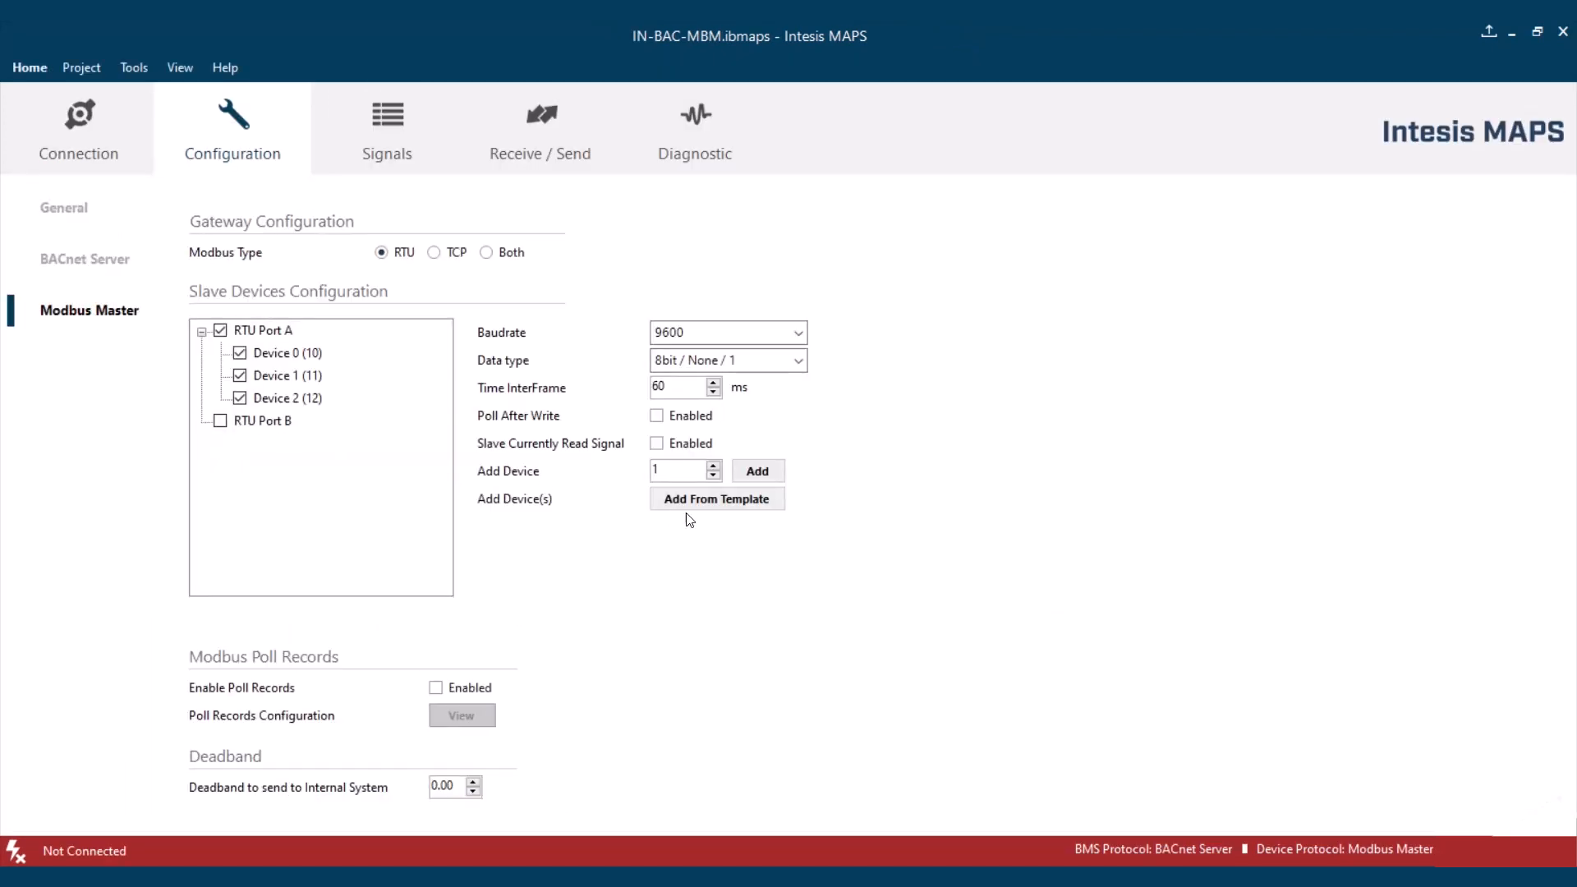
pyautogui.click(726, 498)
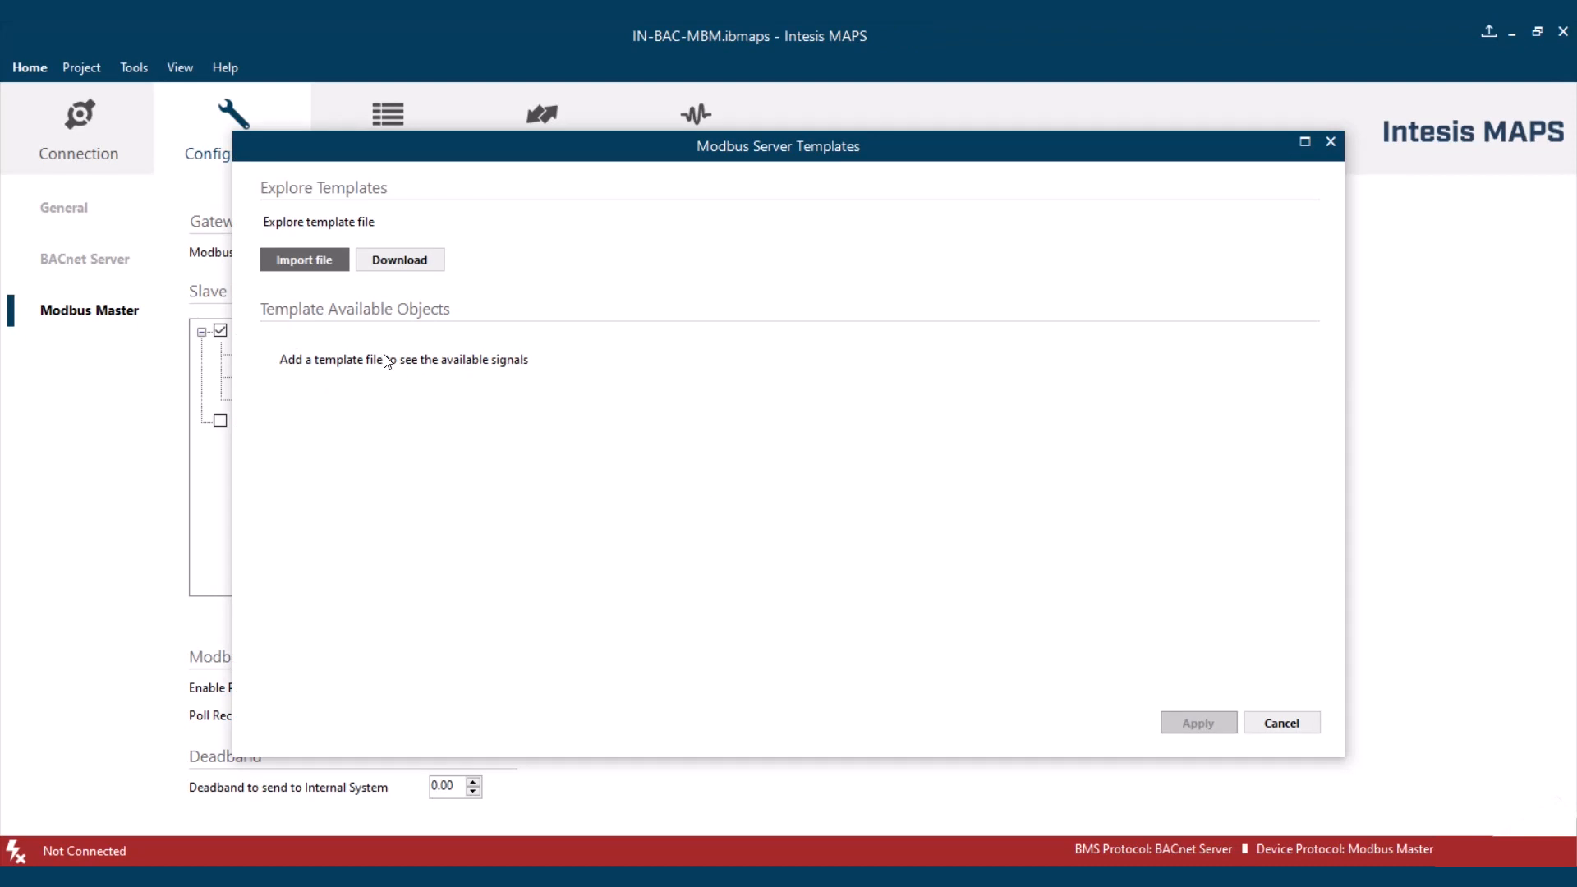
pyautogui.click(313, 264)
pyautogui.click(605, 537)
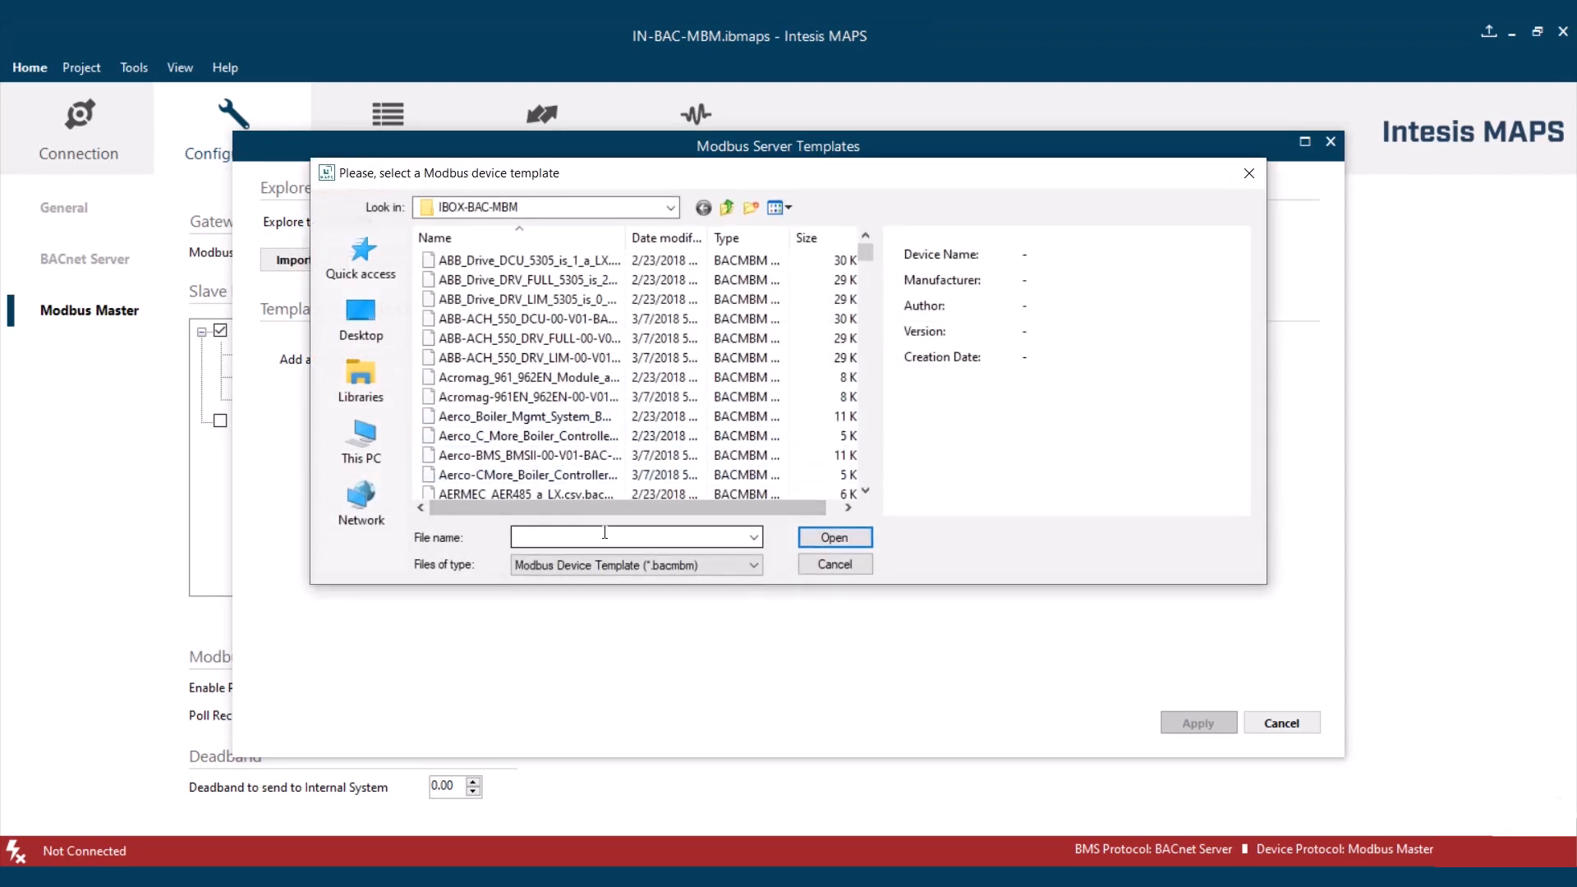
pyautogui.write('ME')
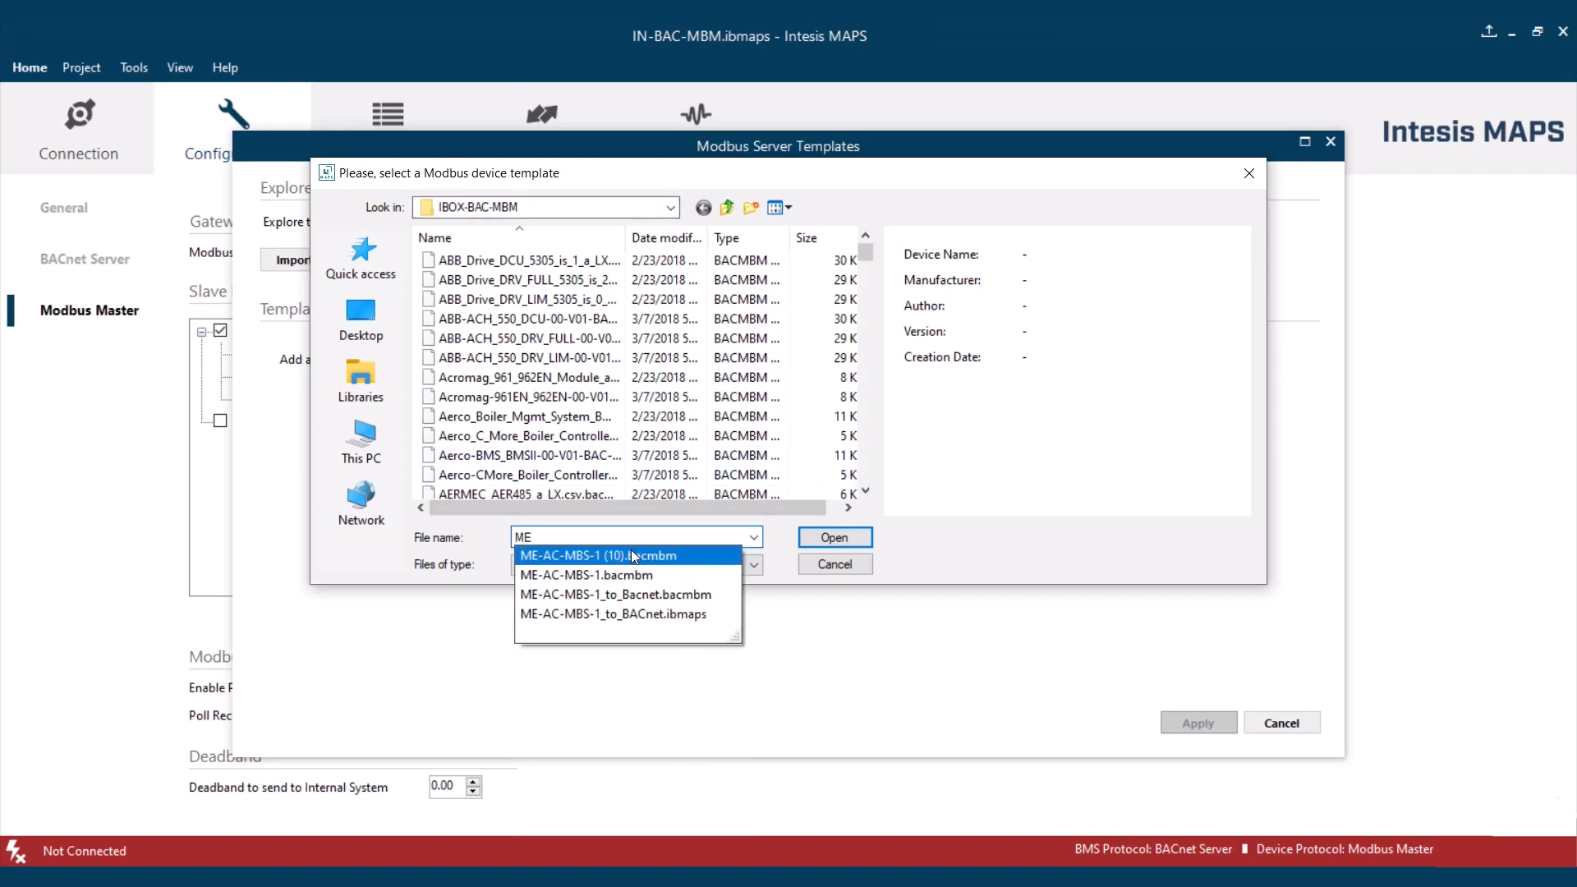
pyautogui.click(631, 556)
pyautogui.click(834, 538)
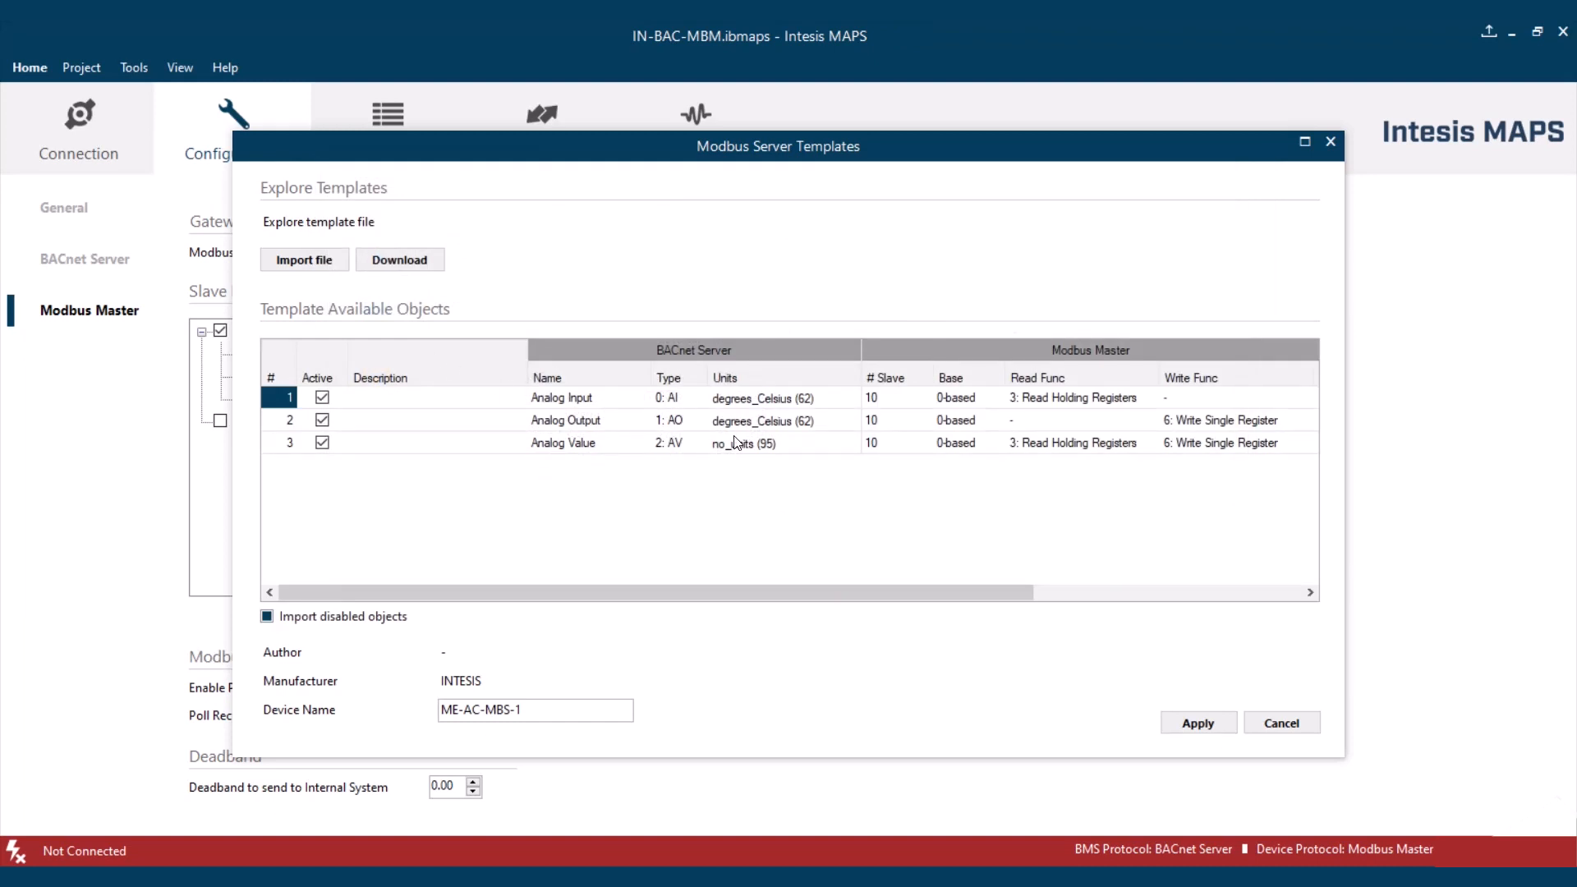
pyautogui.click(1197, 724)
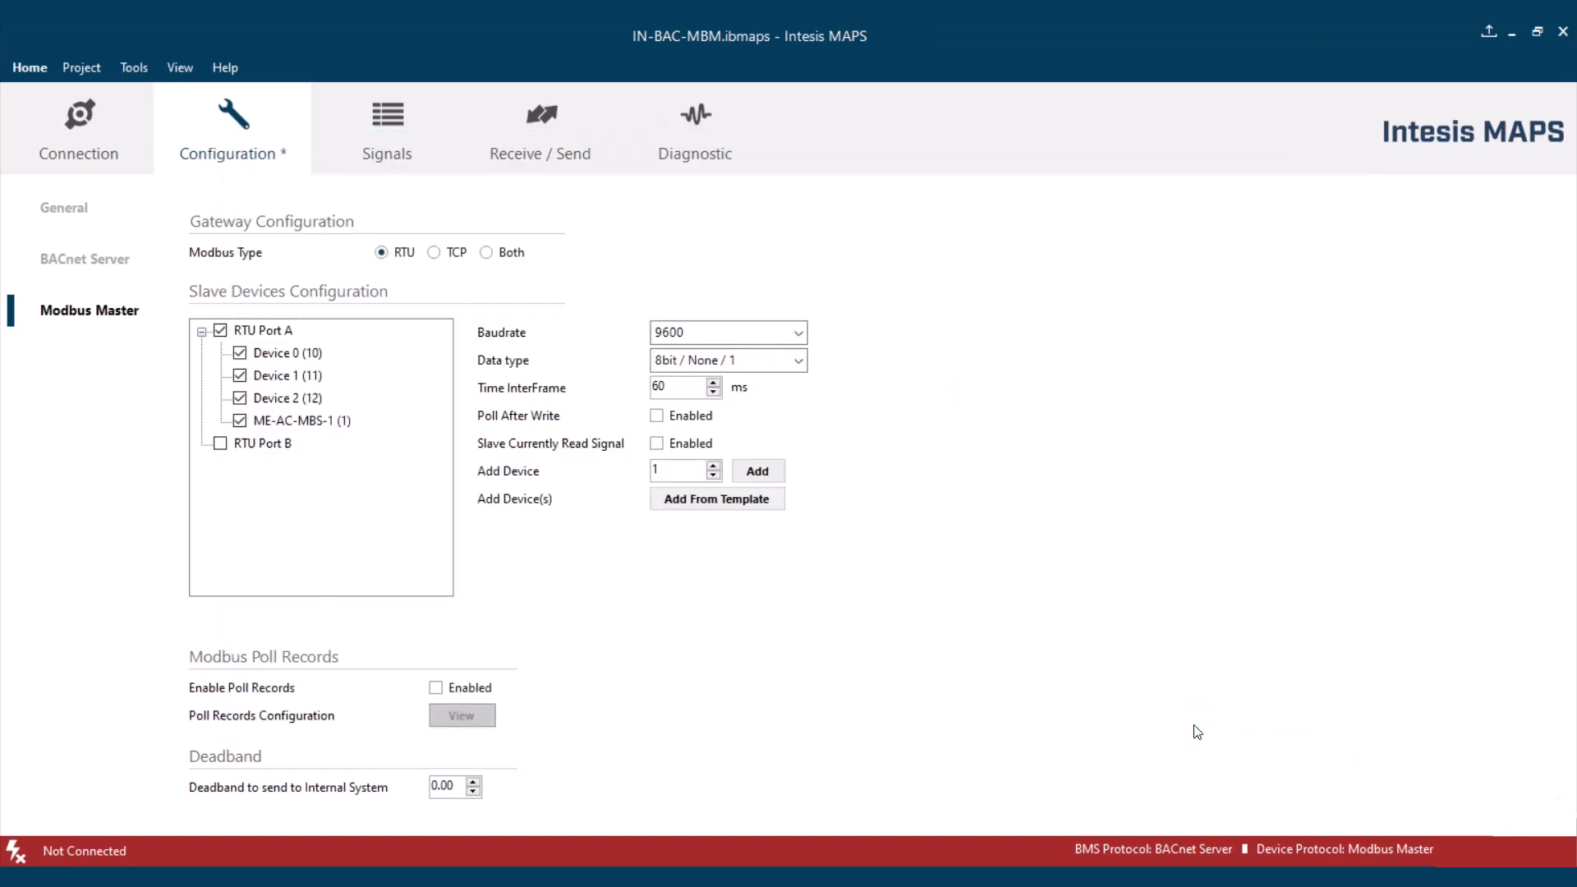
pyautogui.click(310, 423)
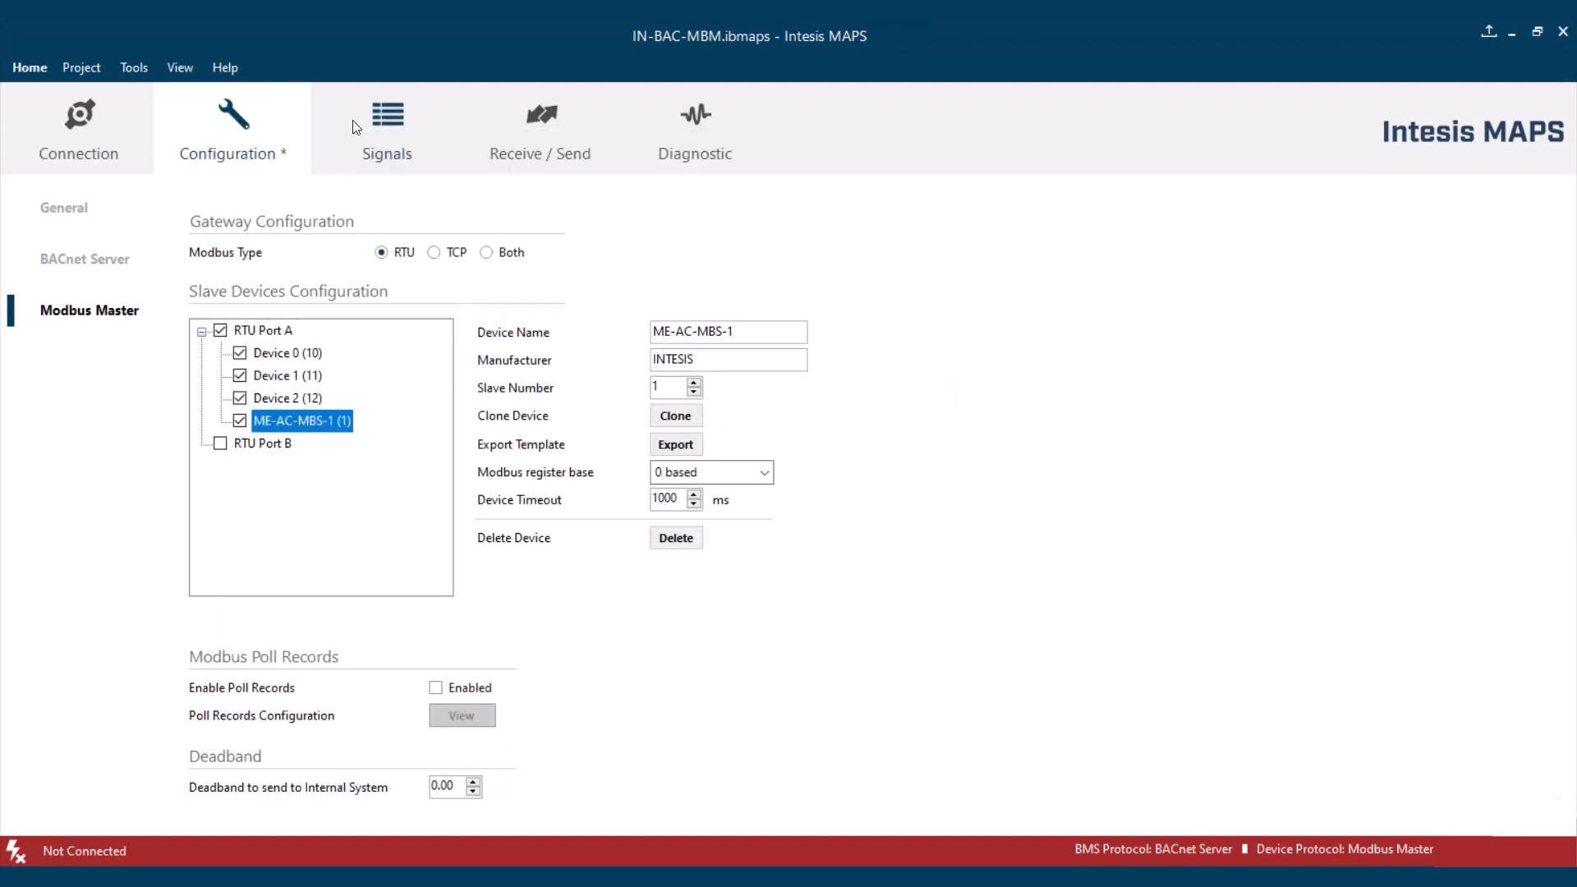
pyautogui.click(375, 122)
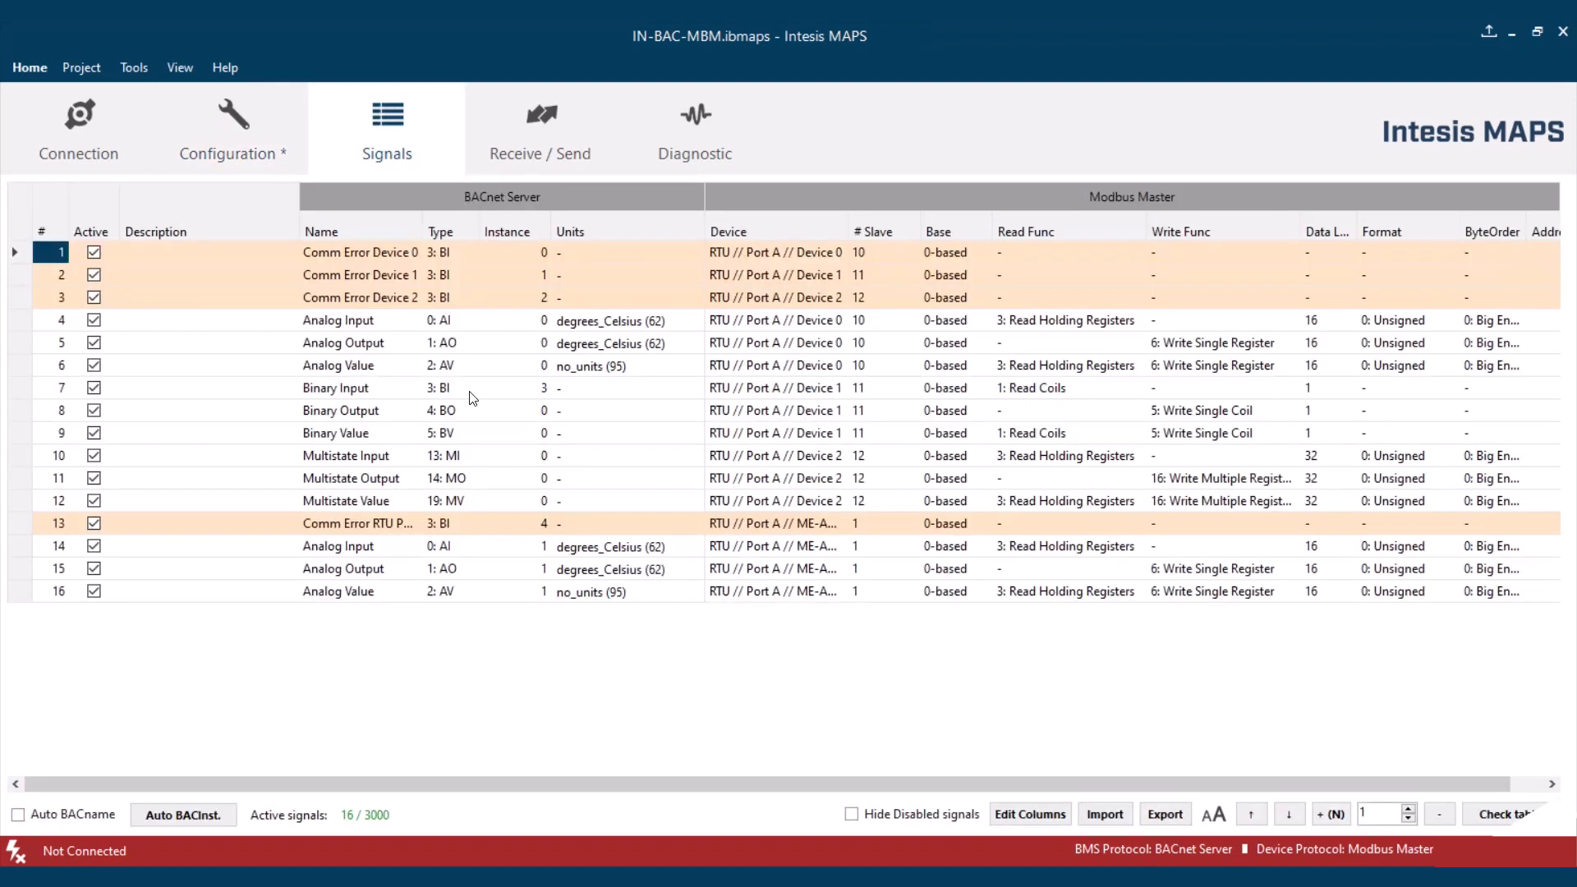